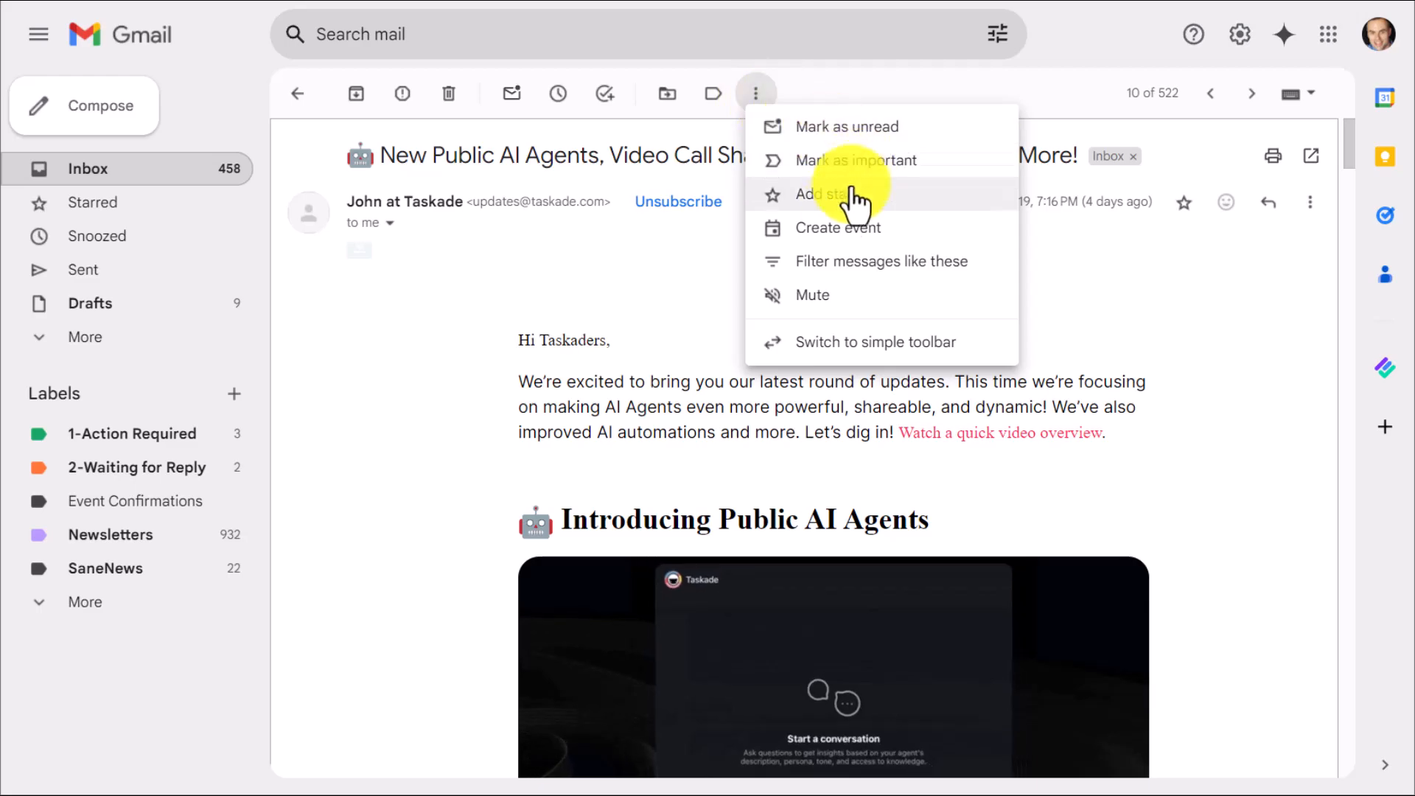
Step: Start a calendar event from the open Taskade email, review its prefilled details, and title it "Review this special offer"
{"action": "left_click", "coordinate": [829, 234]}
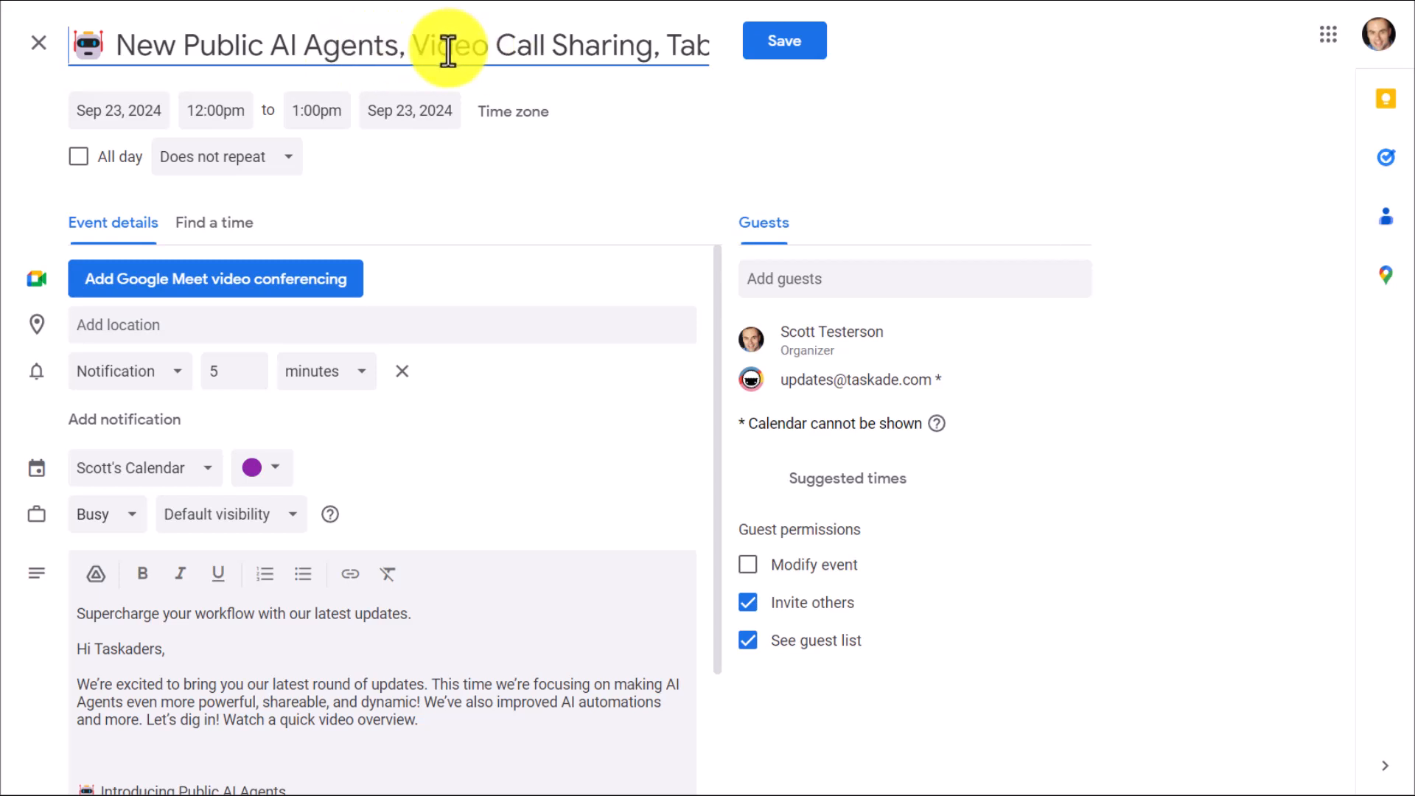
{"action": "scroll", "coordinate": [563, 353], "scroll_direction": "down", "scroll_amount": 3}
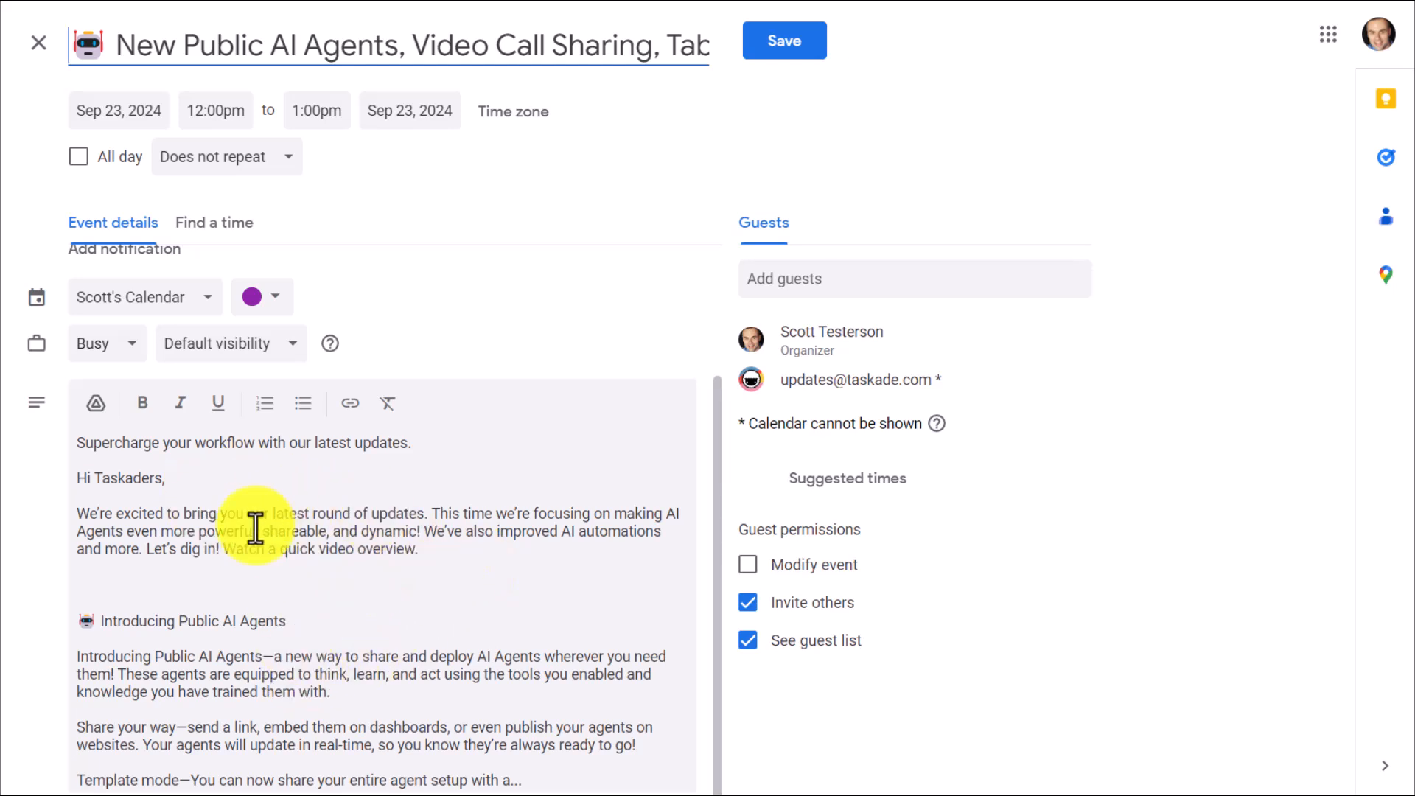
{"action": "scroll", "coordinate": [307, 557], "scroll_direction": "up", "scroll_amount": 3}
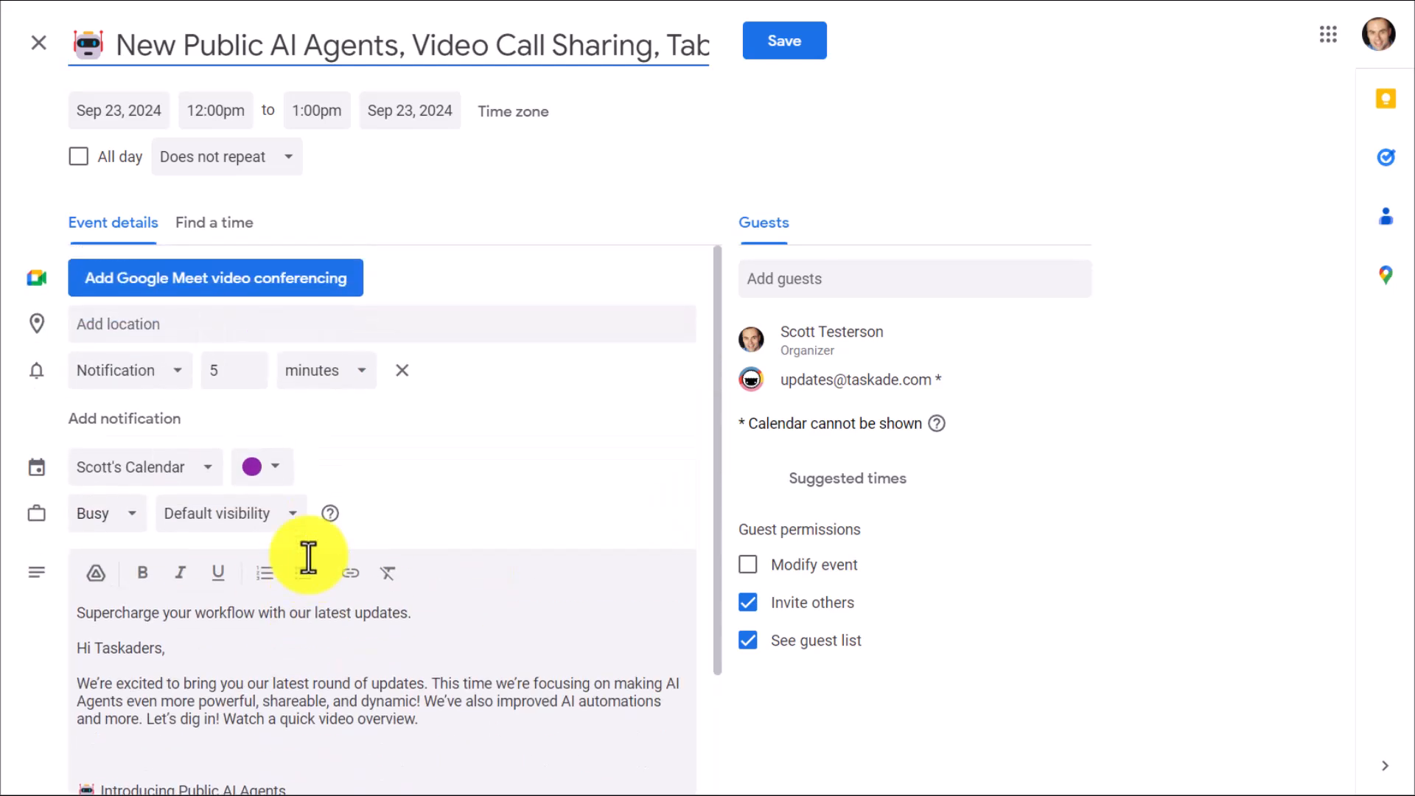
{"action": "mouse_move", "coordinate": [908, 385]}
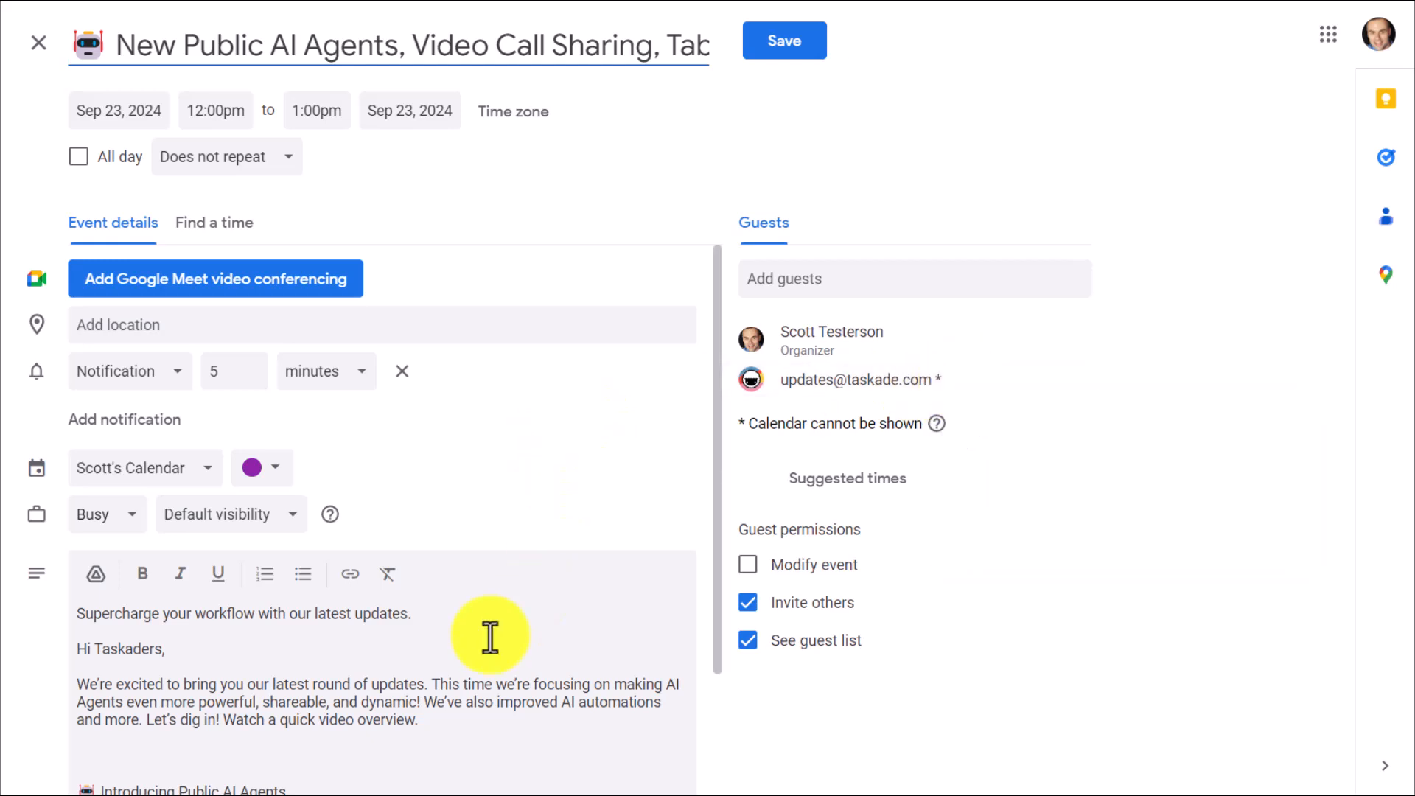
{"action": "scroll", "coordinate": [506, 617], "scroll_direction": "down", "scroll_amount": 2}
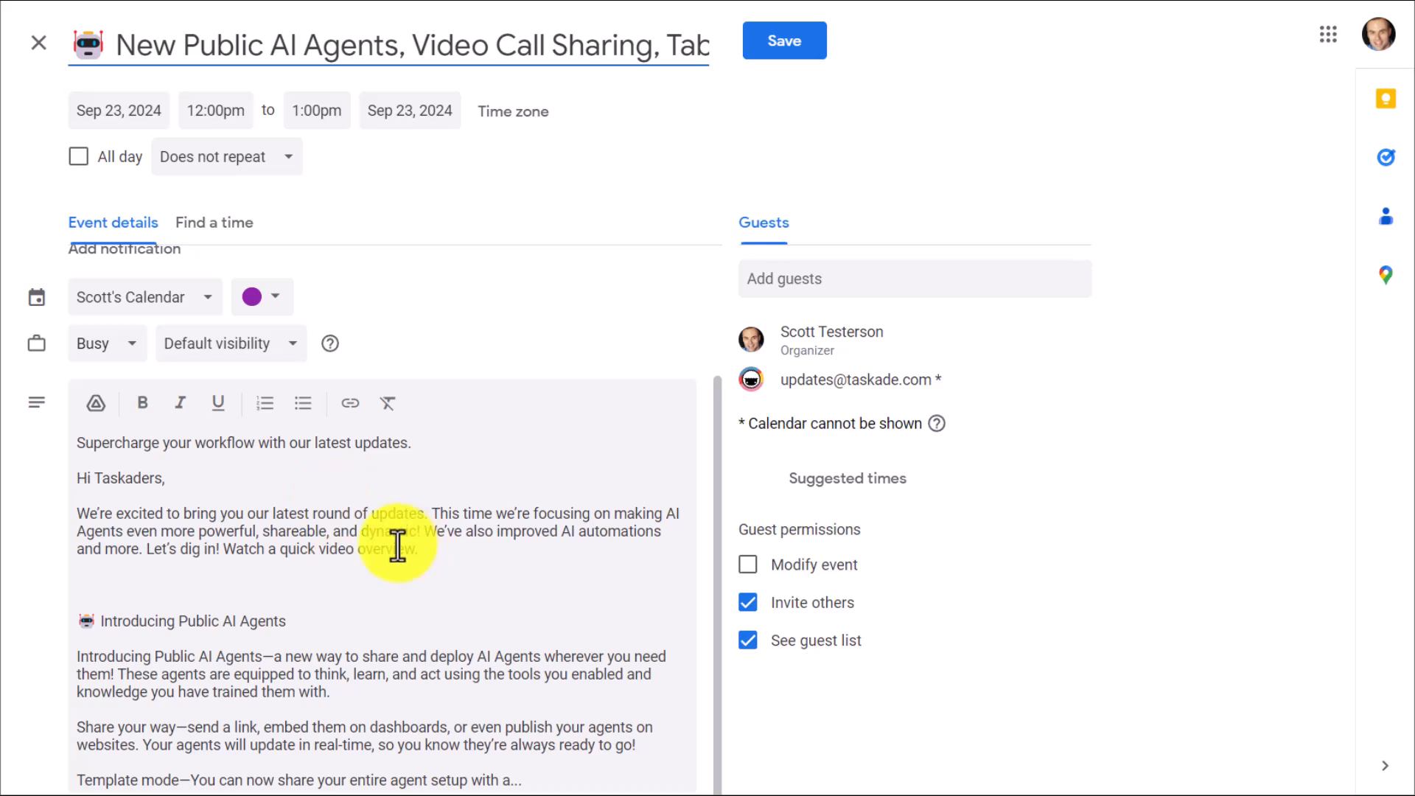
{"action": "scroll", "coordinate": [398, 544], "scroll_direction": "up", "scroll_amount": 2}
{"action": "triple_click", "coordinate": [460, 47]}
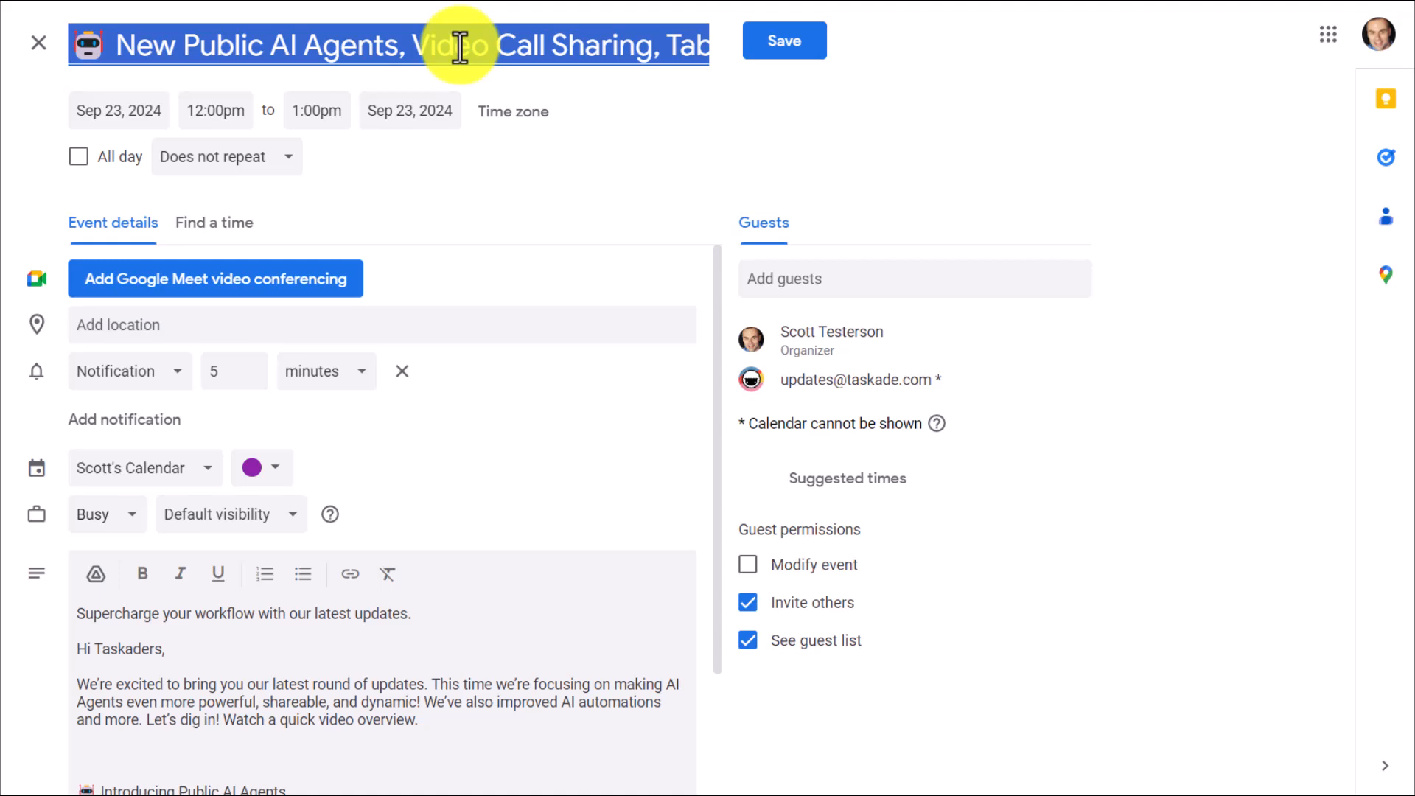
{"action": "type", "text": "Review this special offer"}
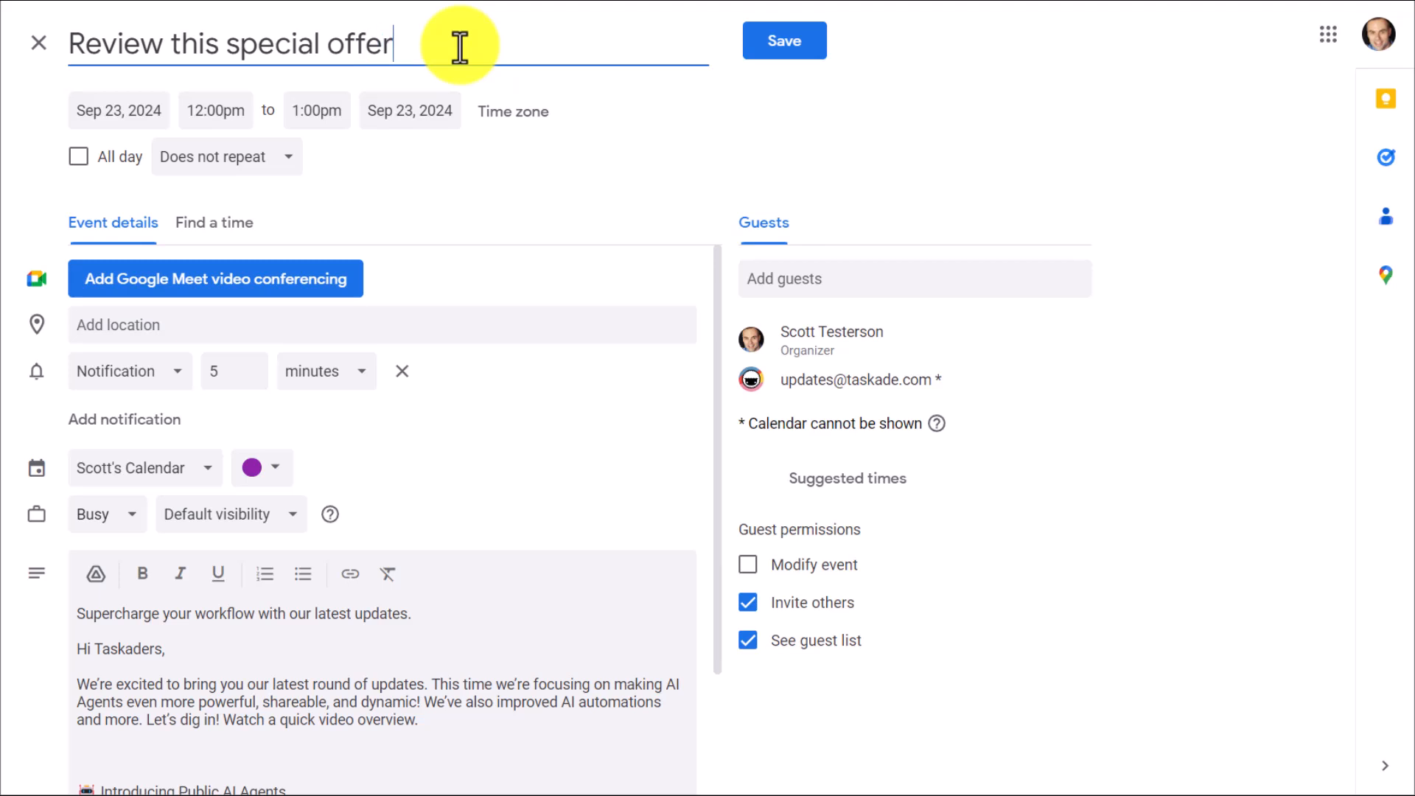
Step: Show the calendar beside the "Automate ChatGPT" email and browse ahead two days and back to Monday, September 23
{"action": "left_click", "coordinate": [1175, 86]}
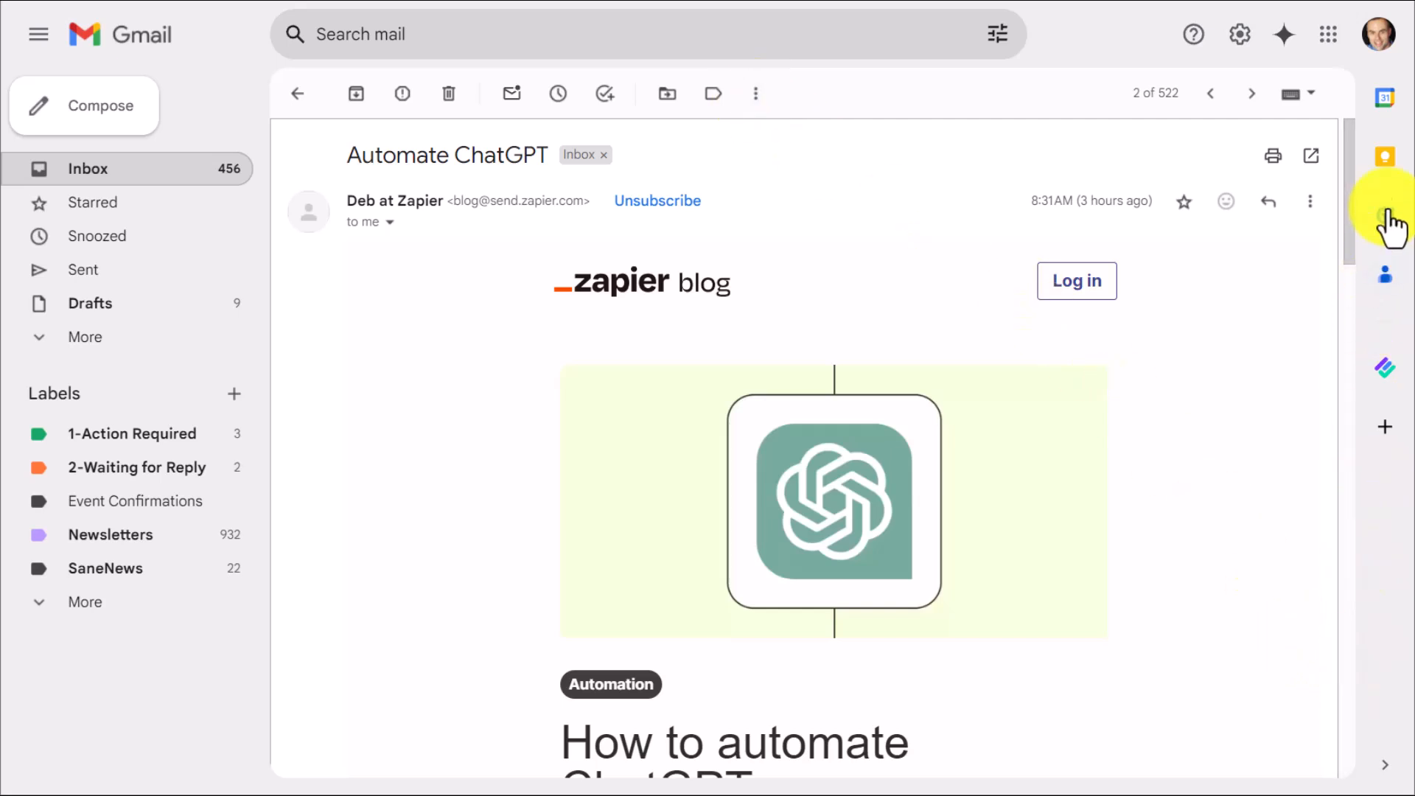
{"action": "left_click", "coordinate": [1387, 100]}
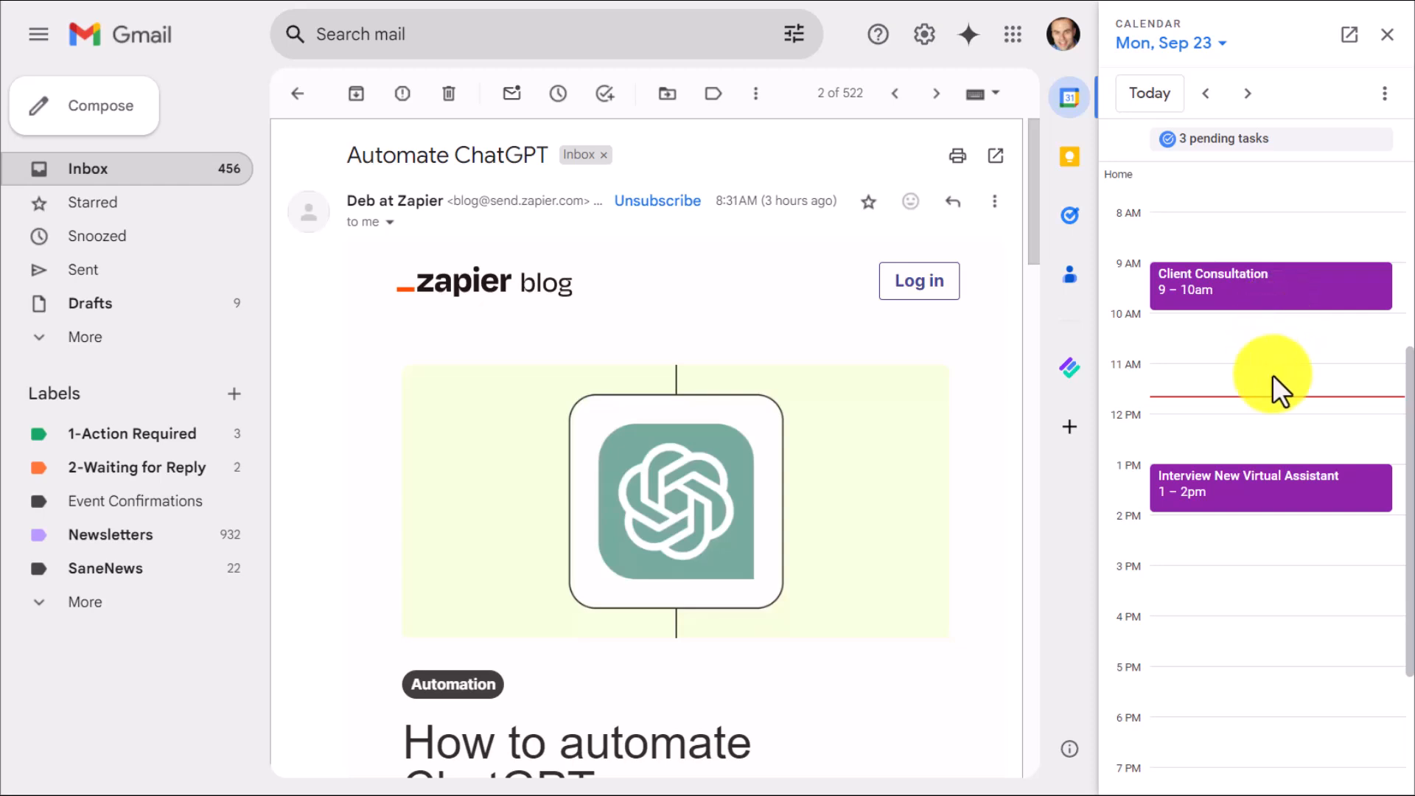
{"action": "left_click", "coordinate": [1248, 93]}
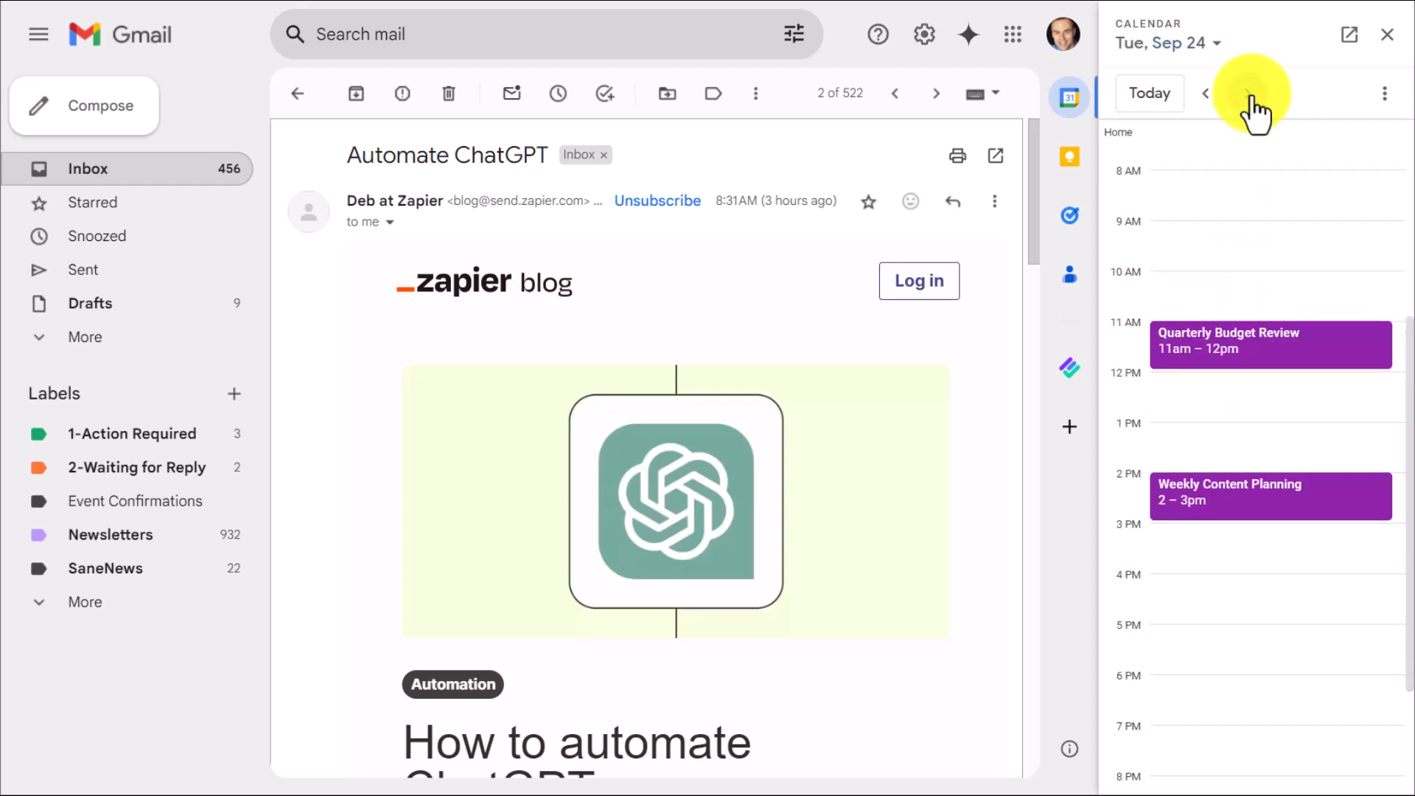
{"action": "left_click", "coordinate": [1248, 93]}
{"action": "left_click", "coordinate": [1206, 93]}
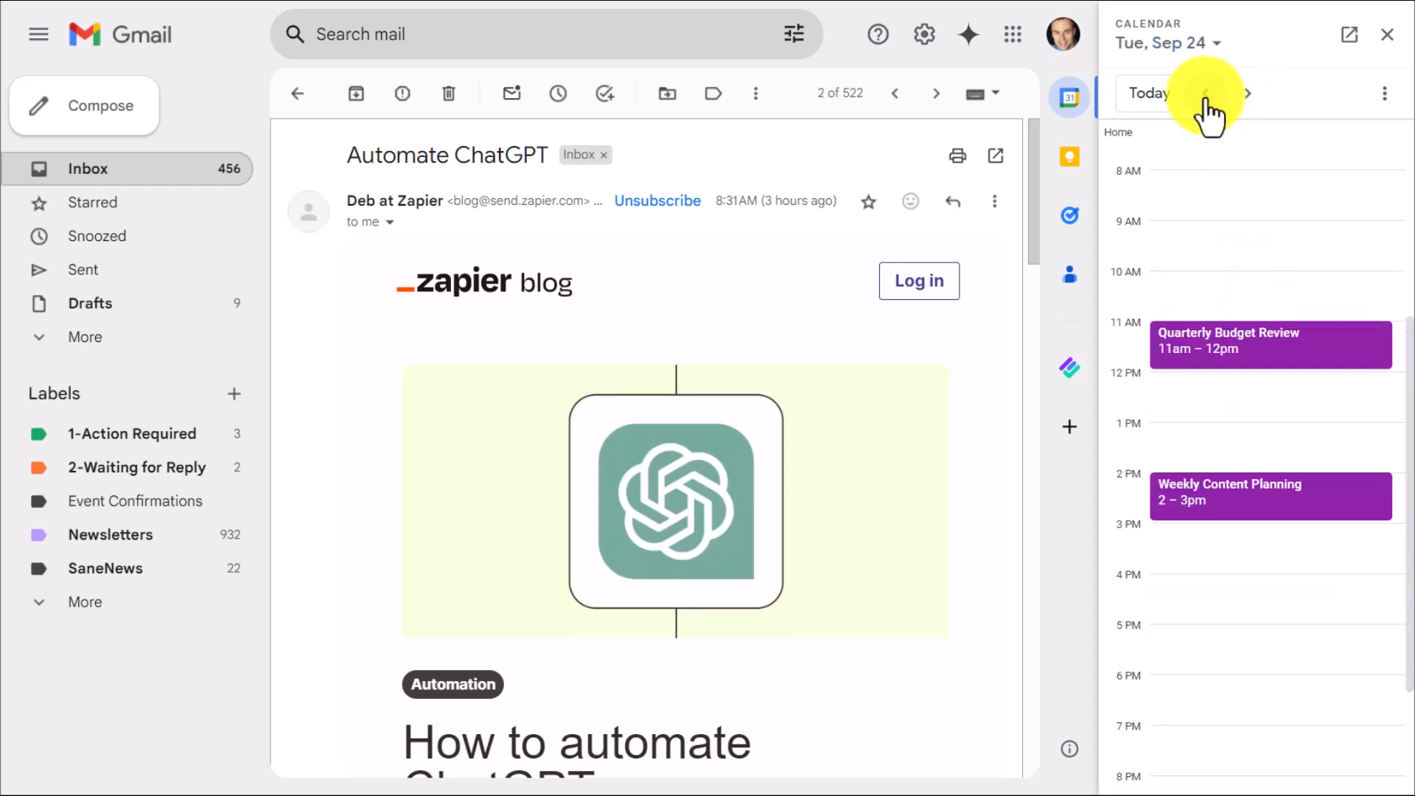
{"action": "left_click", "coordinate": [1206, 92]}
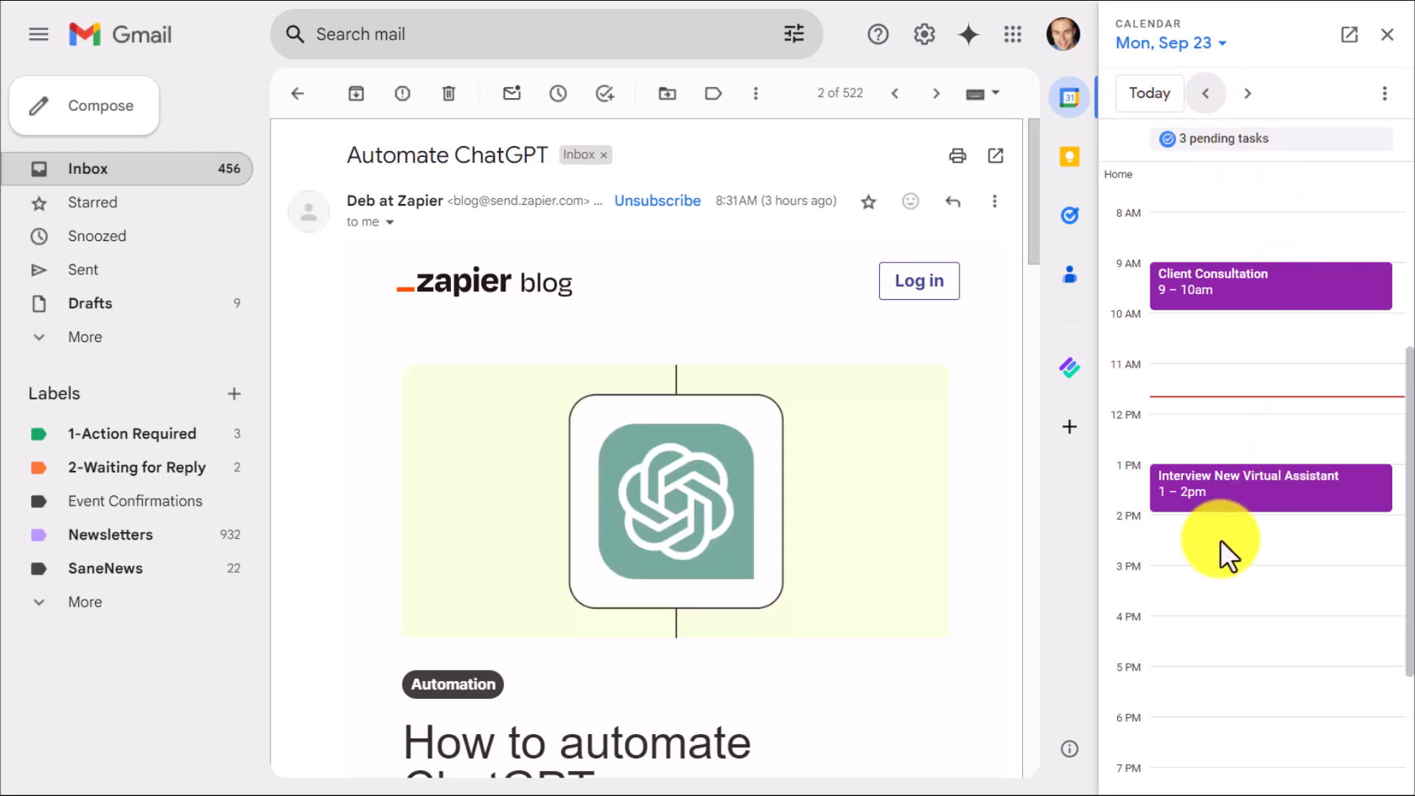
Step: Create and save an event titled "Automate ChatGPT" from 3:00pm to 4:00pm on Monday, September 23
{"action": "left_click", "coordinate": [1188, 573]}
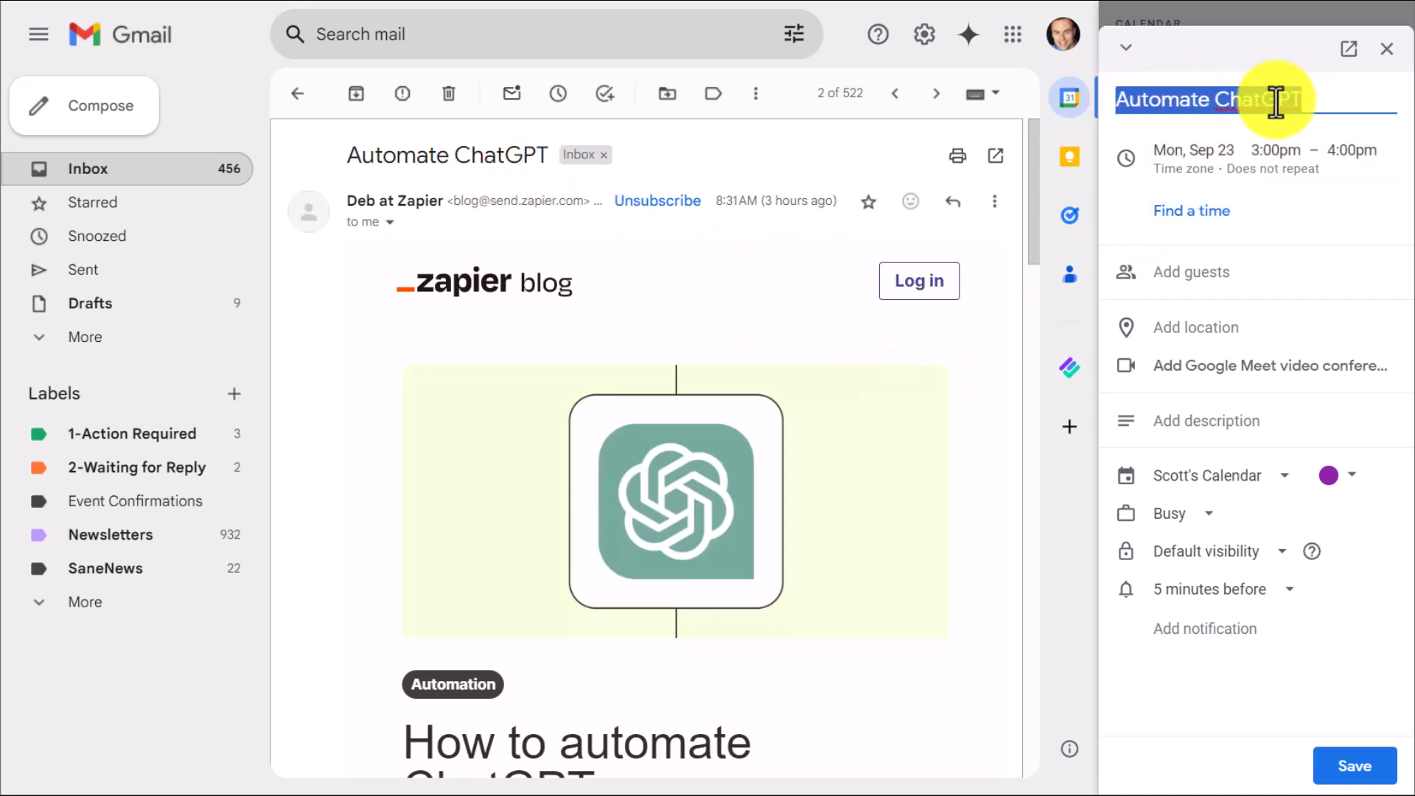
{"action": "left_click", "coordinate": [1339, 98]}
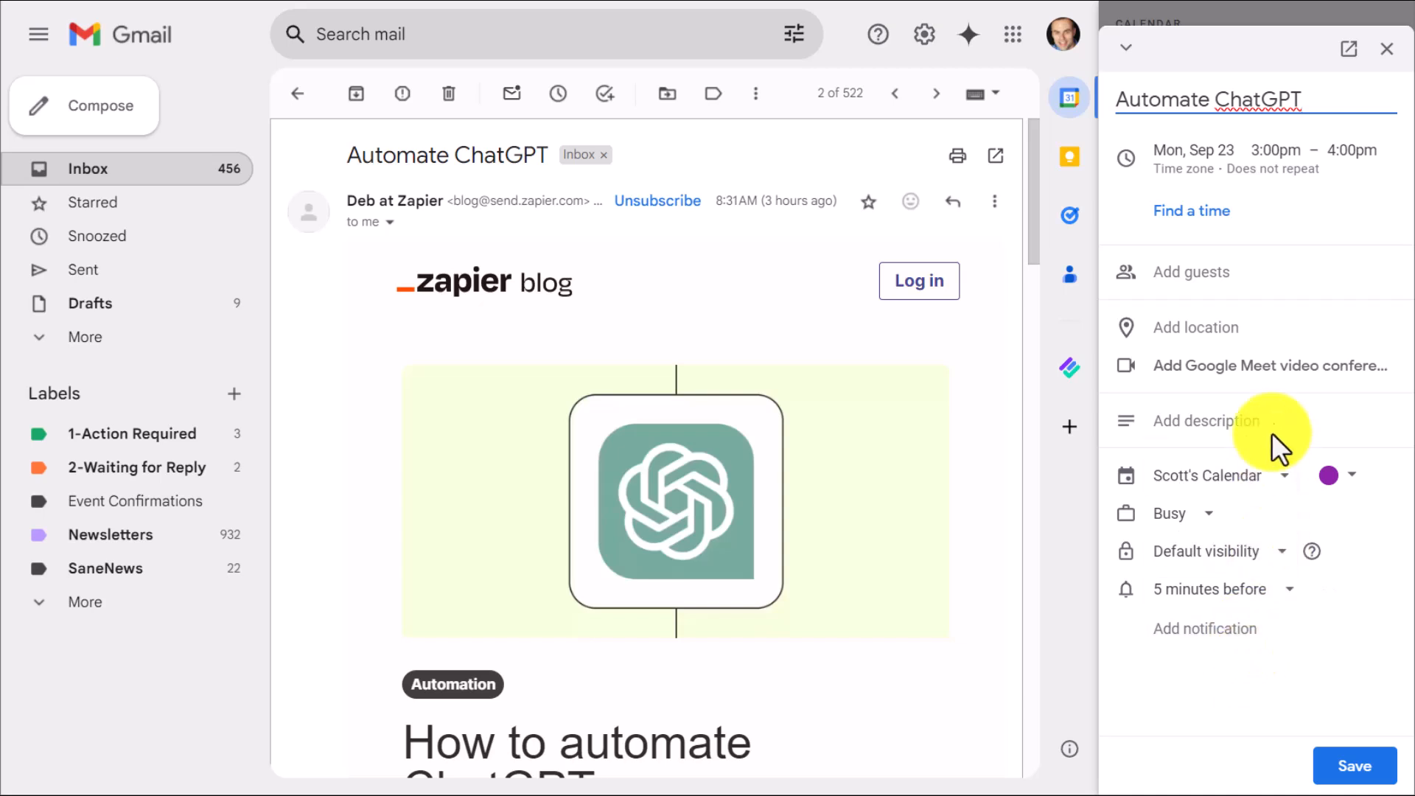
{"action": "left_click", "coordinate": [1357, 763]}
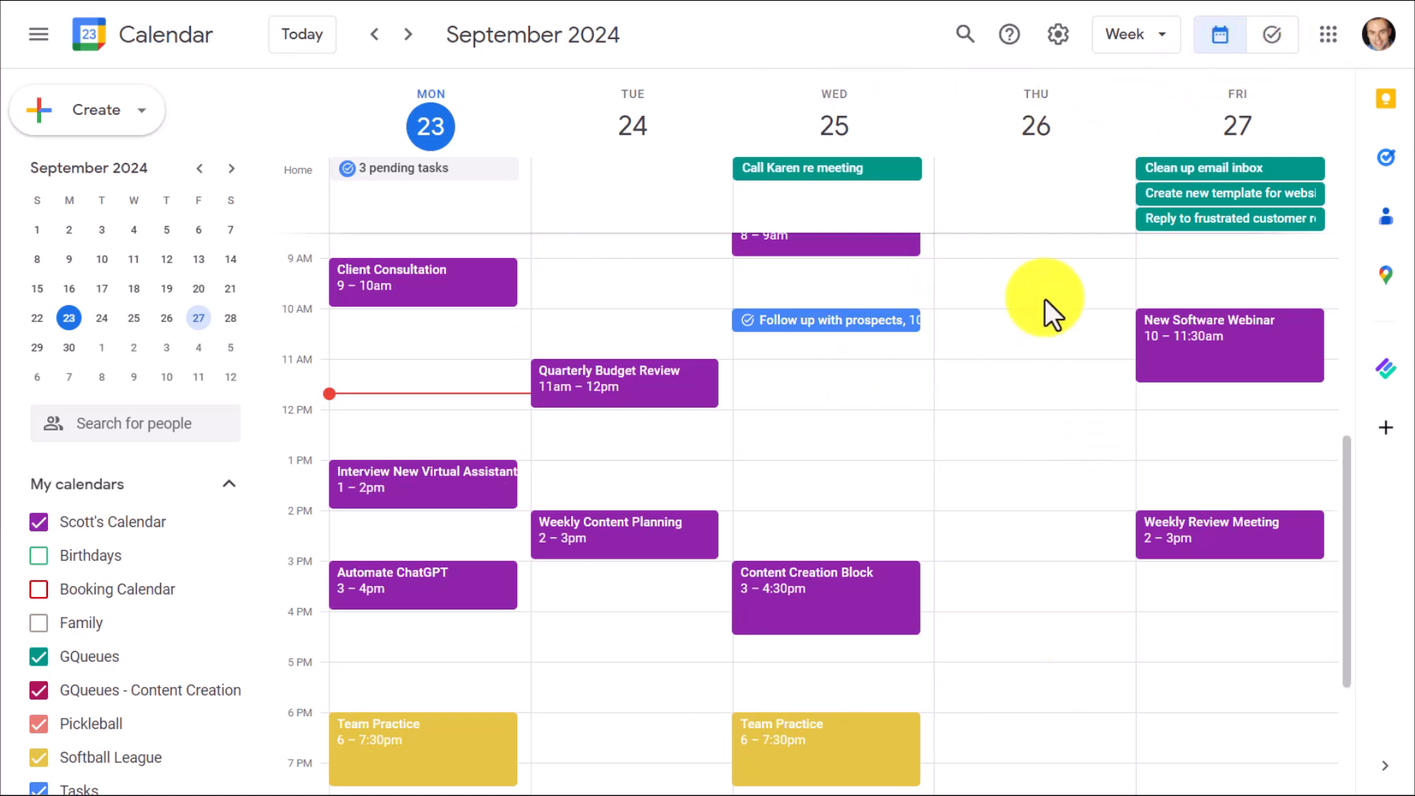
Step: In Google Calendar, view all the task lists and return to the weekly calendar
{"action": "left_click", "coordinate": [1274, 40]}
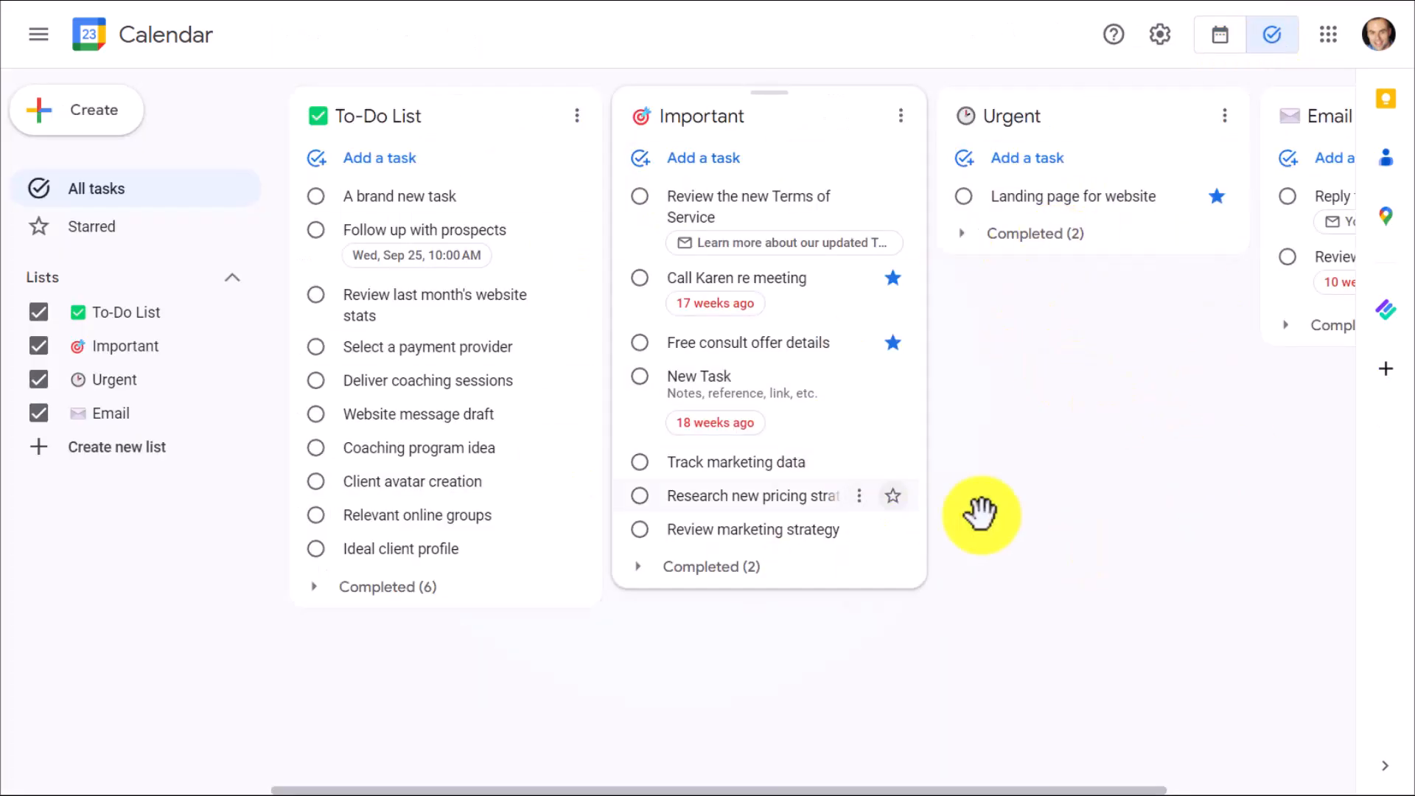
{"action": "left_click", "coordinate": [1224, 59]}
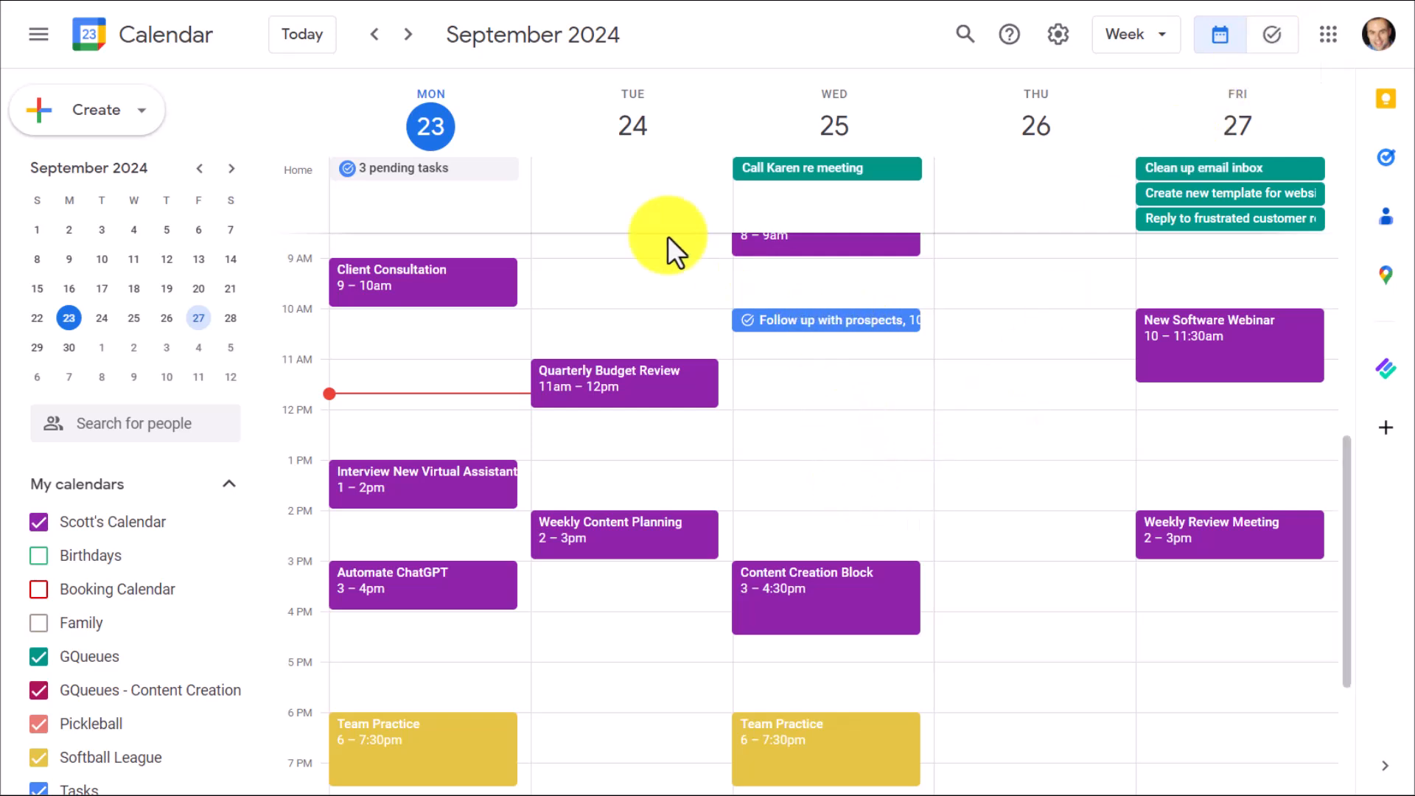
Step: Switch to Gmail and add the open Streamline Academy email as a task due September 23, 2024 at 10:00 AM
{"action": "left_click", "coordinate": [136, 3]}
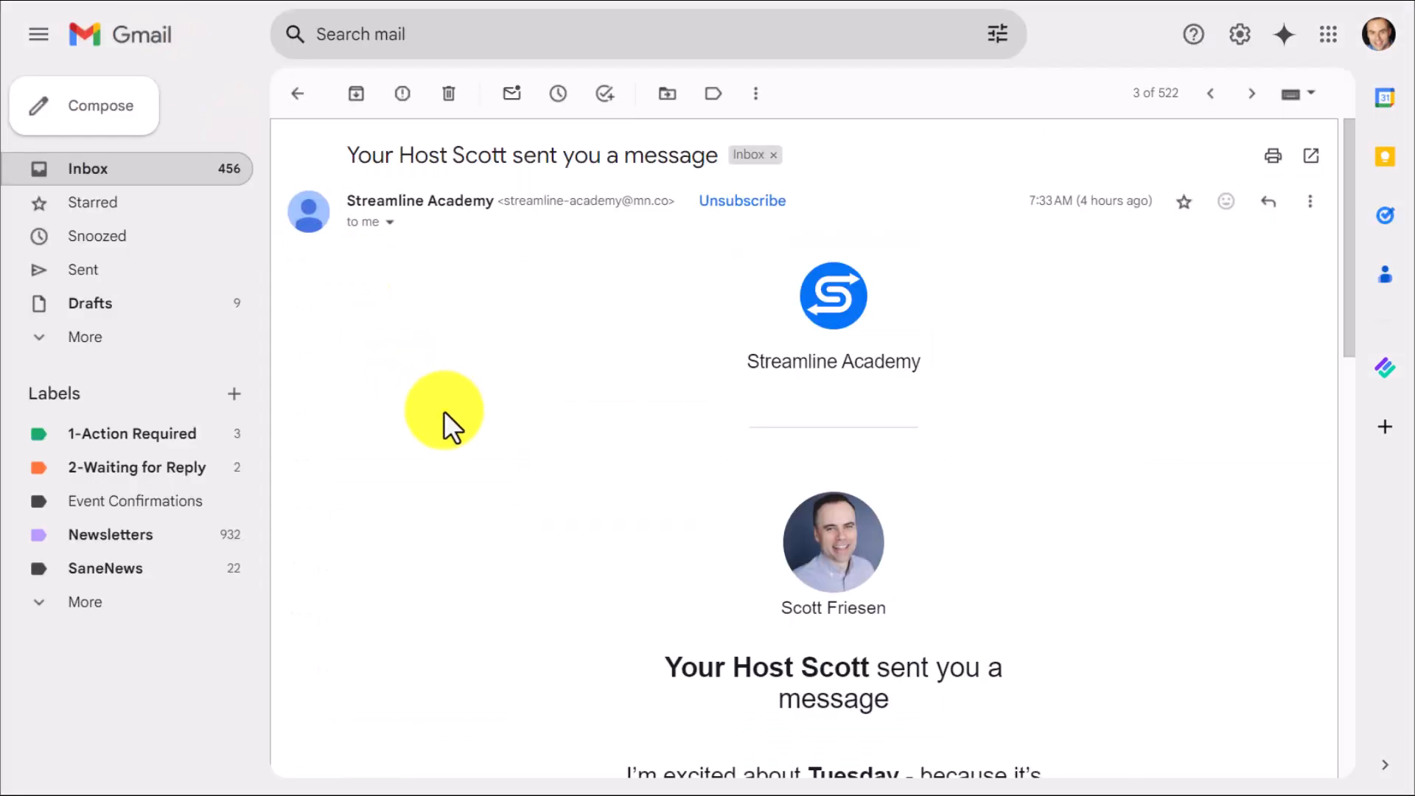
{"action": "left_click", "coordinate": [602, 103]}
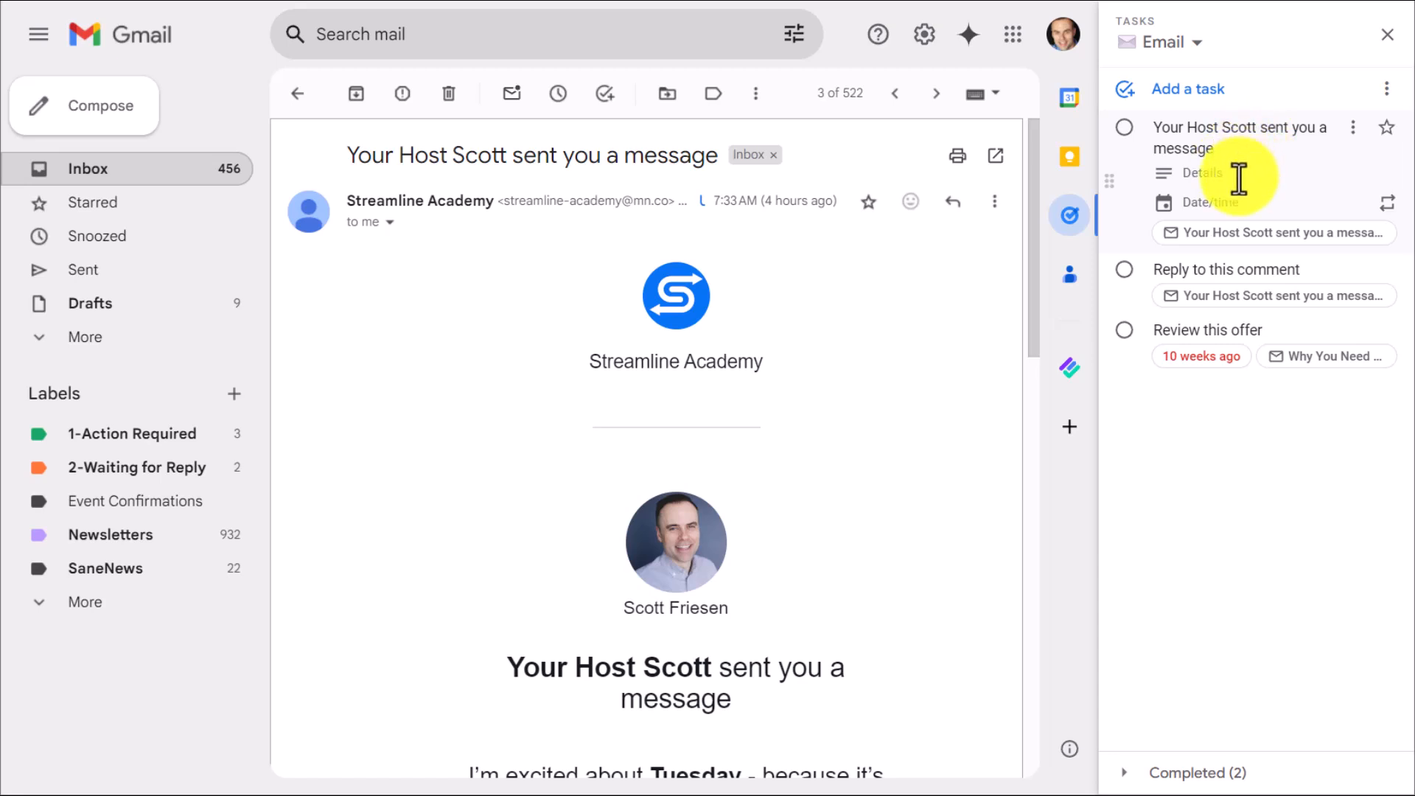
{"action": "left_click", "coordinate": [1214, 203]}
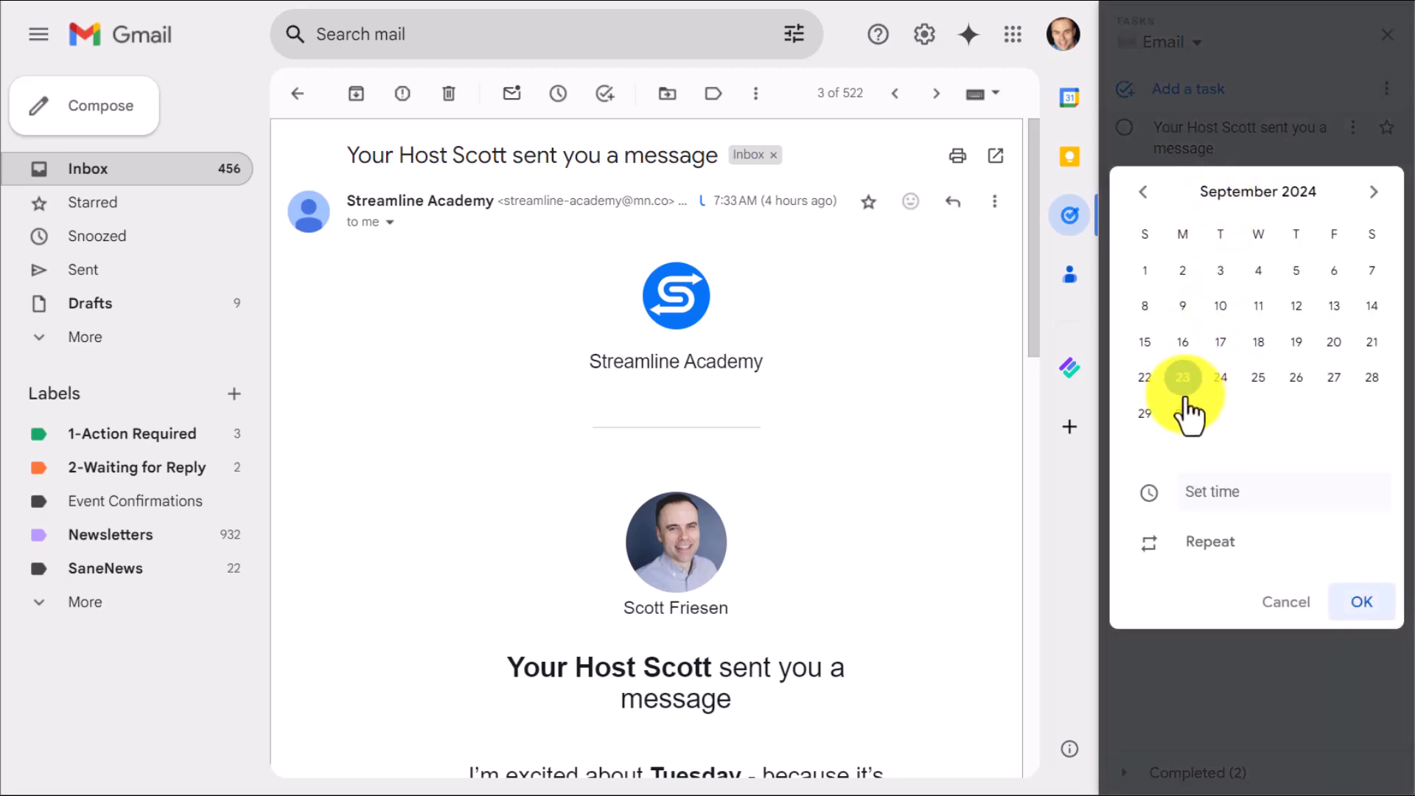
{"action": "left_click", "coordinate": [1234, 494]}
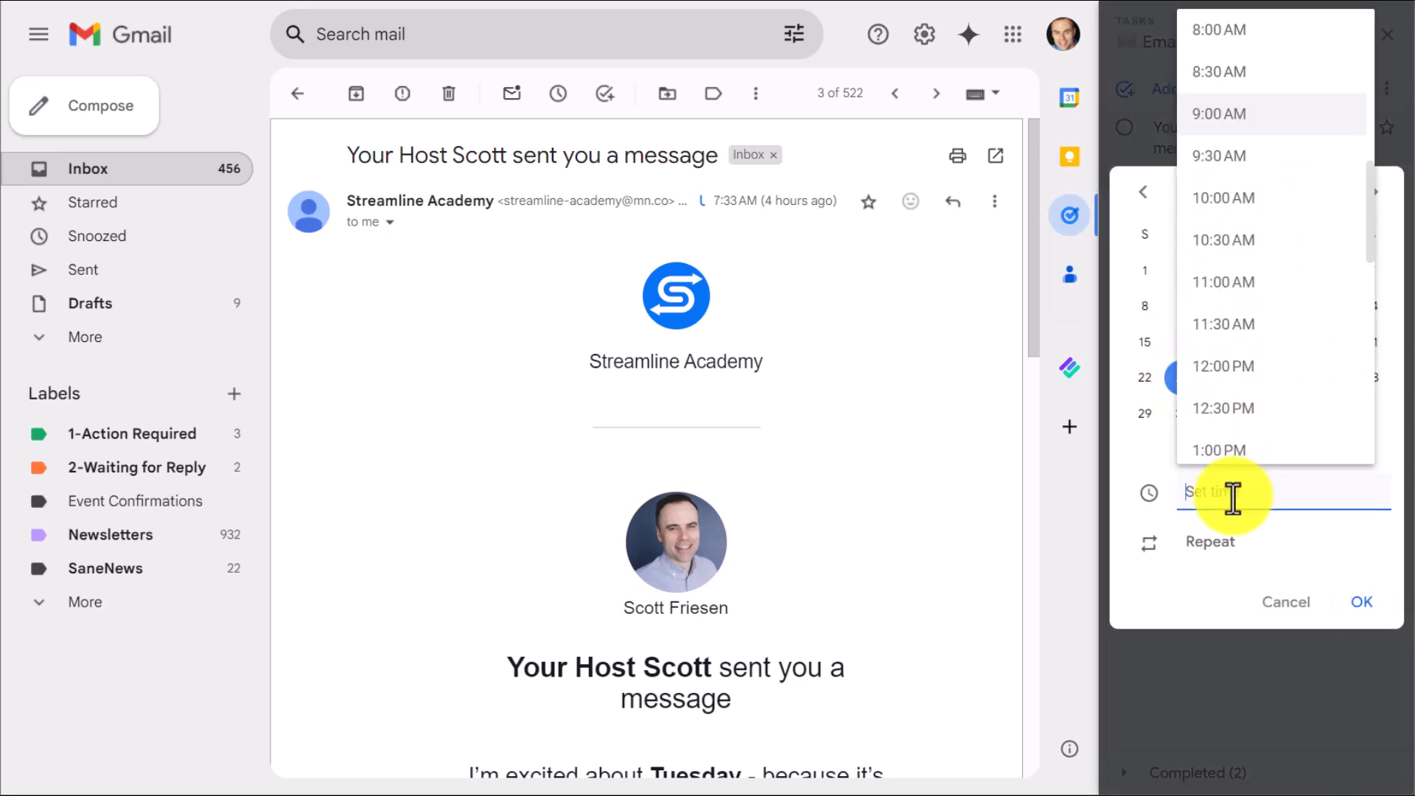
{"action": "left_click", "coordinate": [1235, 197]}
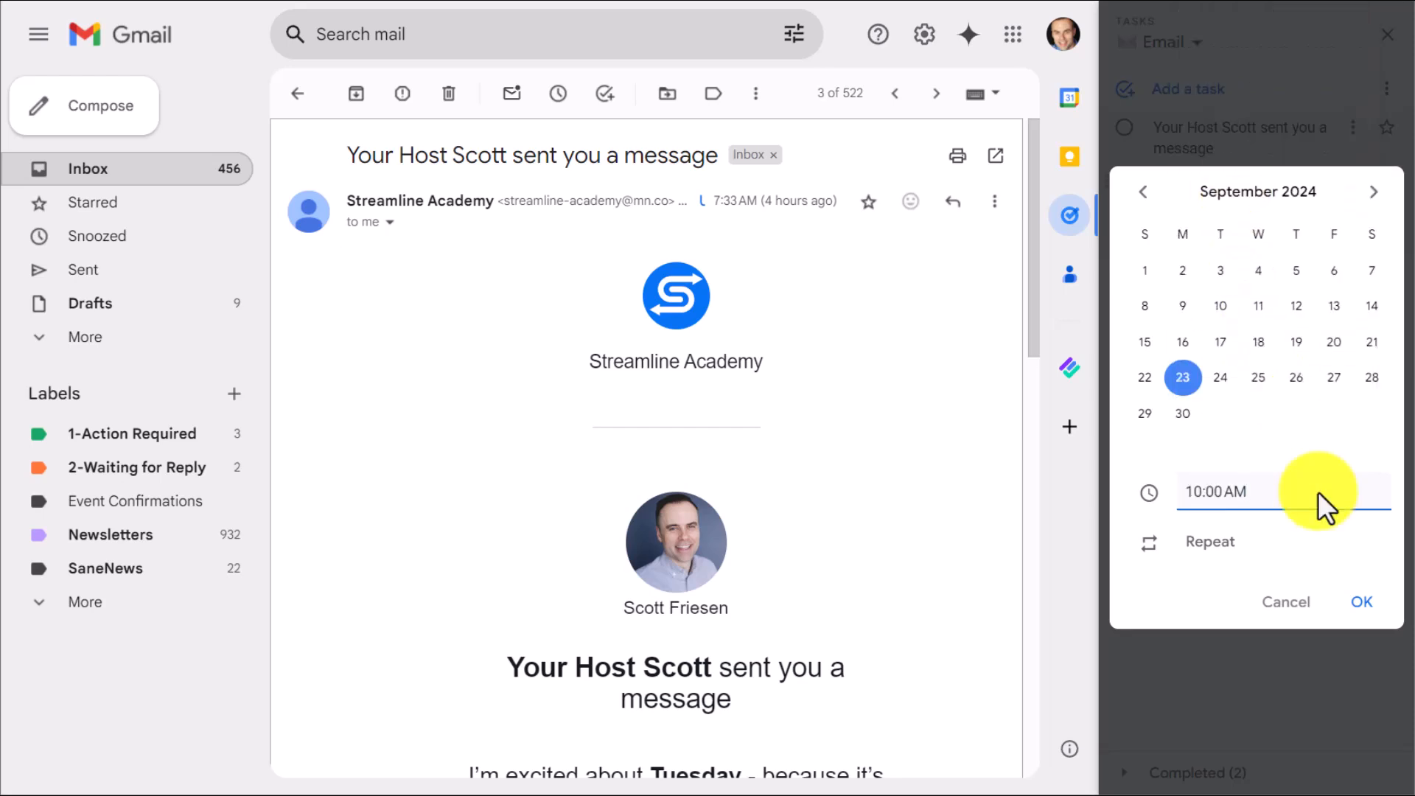
{"action": "left_click", "coordinate": [1362, 603]}
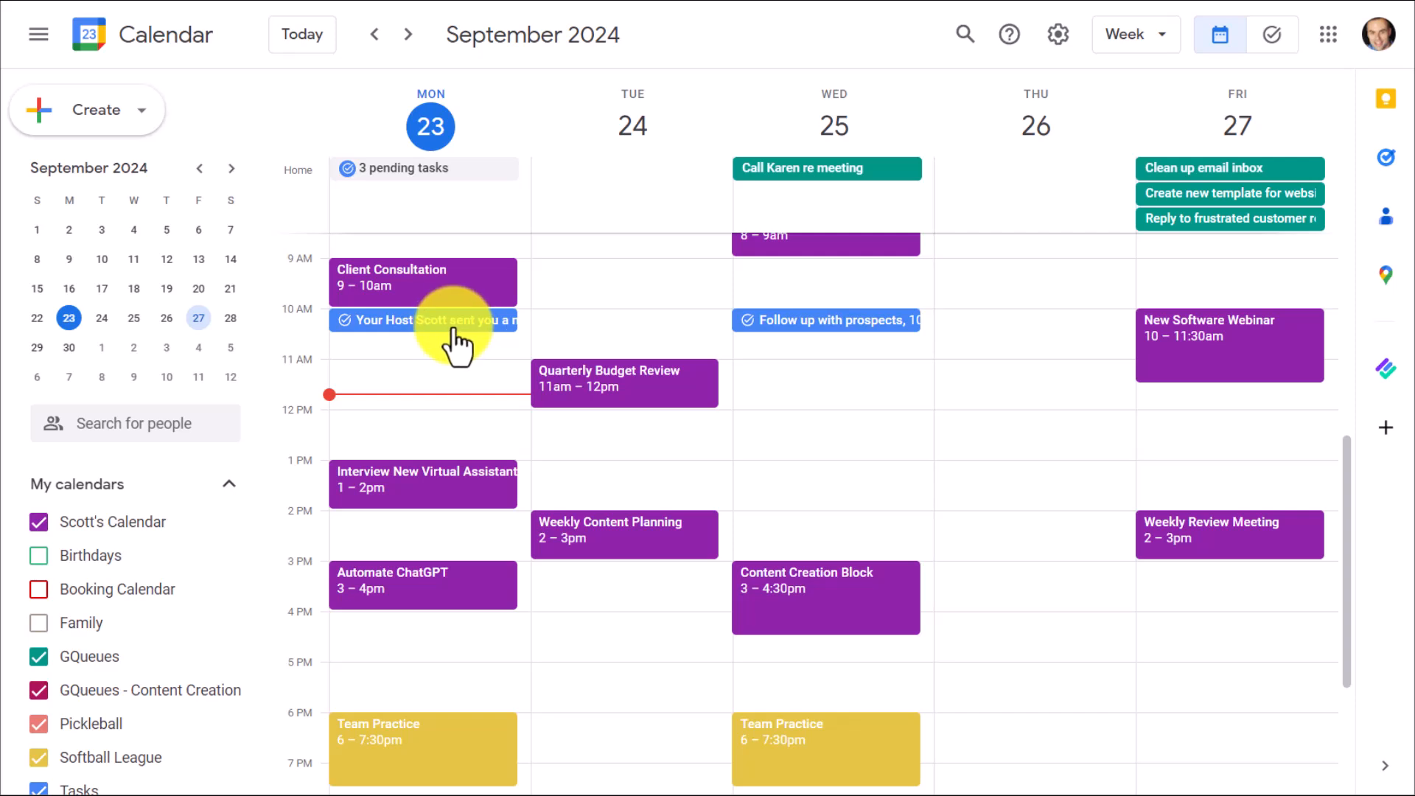
Step: In Google Calendar, view the details of Monday's 10 AM task and open its linked email
{"action": "left_click", "coordinate": [446, 344]}
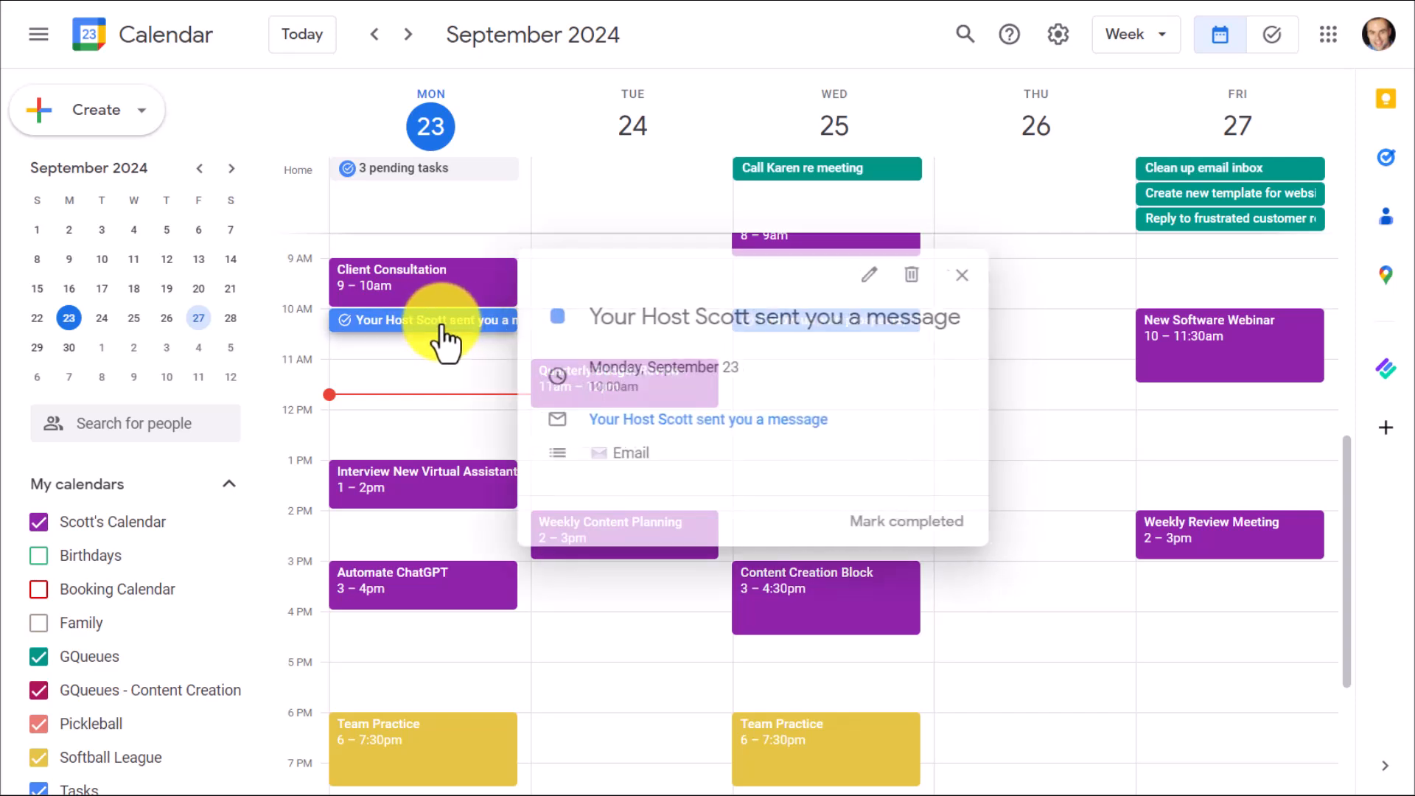
{"action": "left_click", "coordinate": [723, 431]}
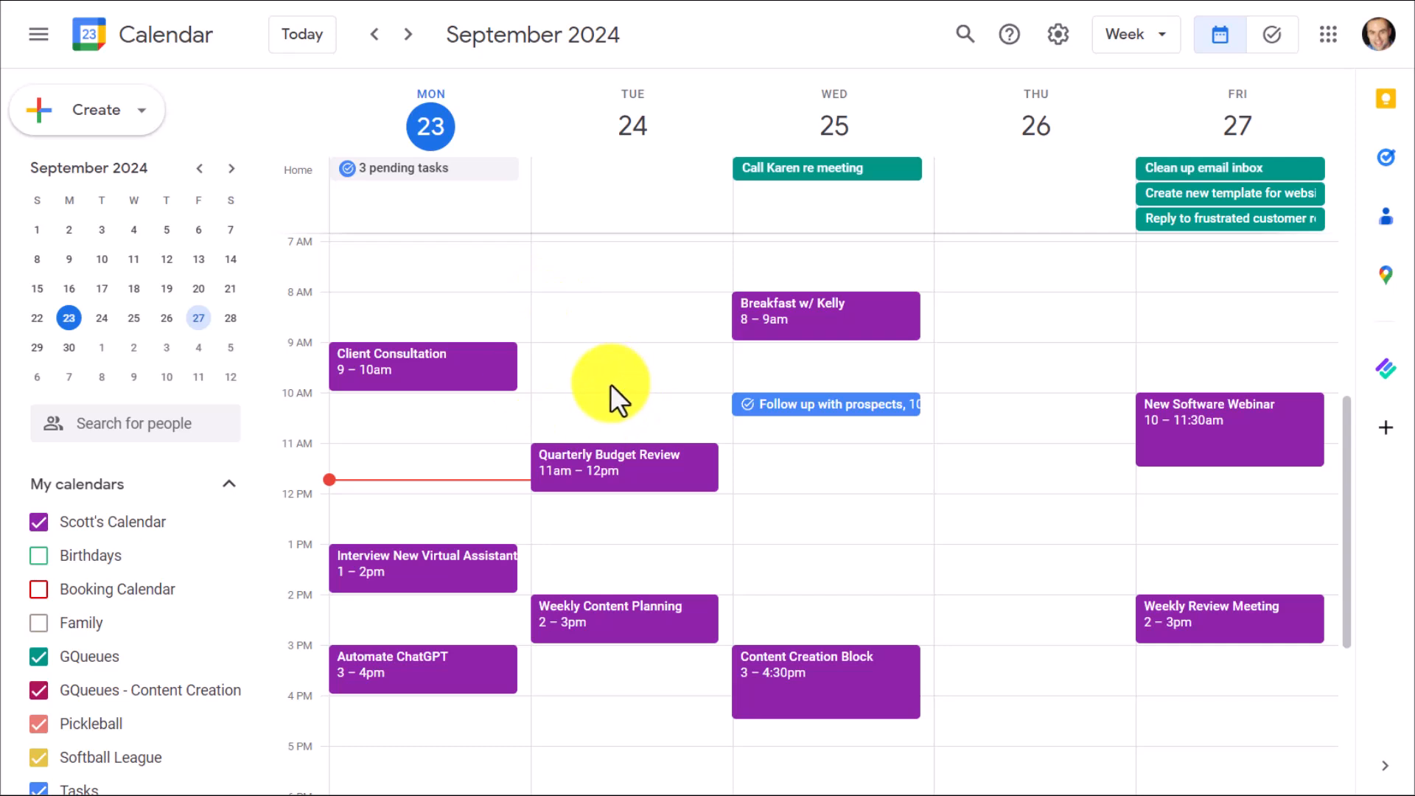
Step: Start an email to the guests of Monday's Client Consultation event without a copy to the sender, look through the suggested recipients, and cancel it
{"action": "left_click", "coordinate": [463, 376]}
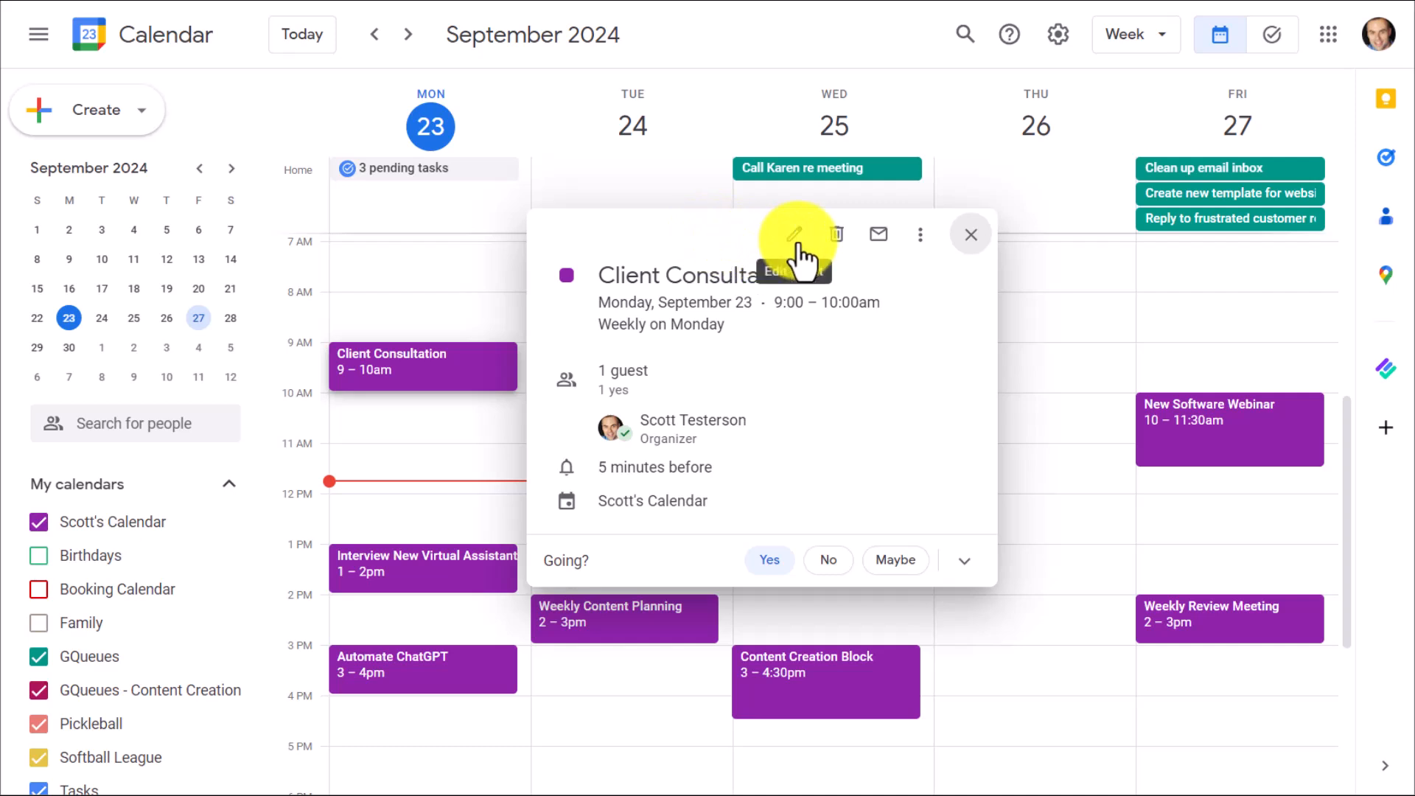
{"action": "left_click", "coordinate": [880, 236]}
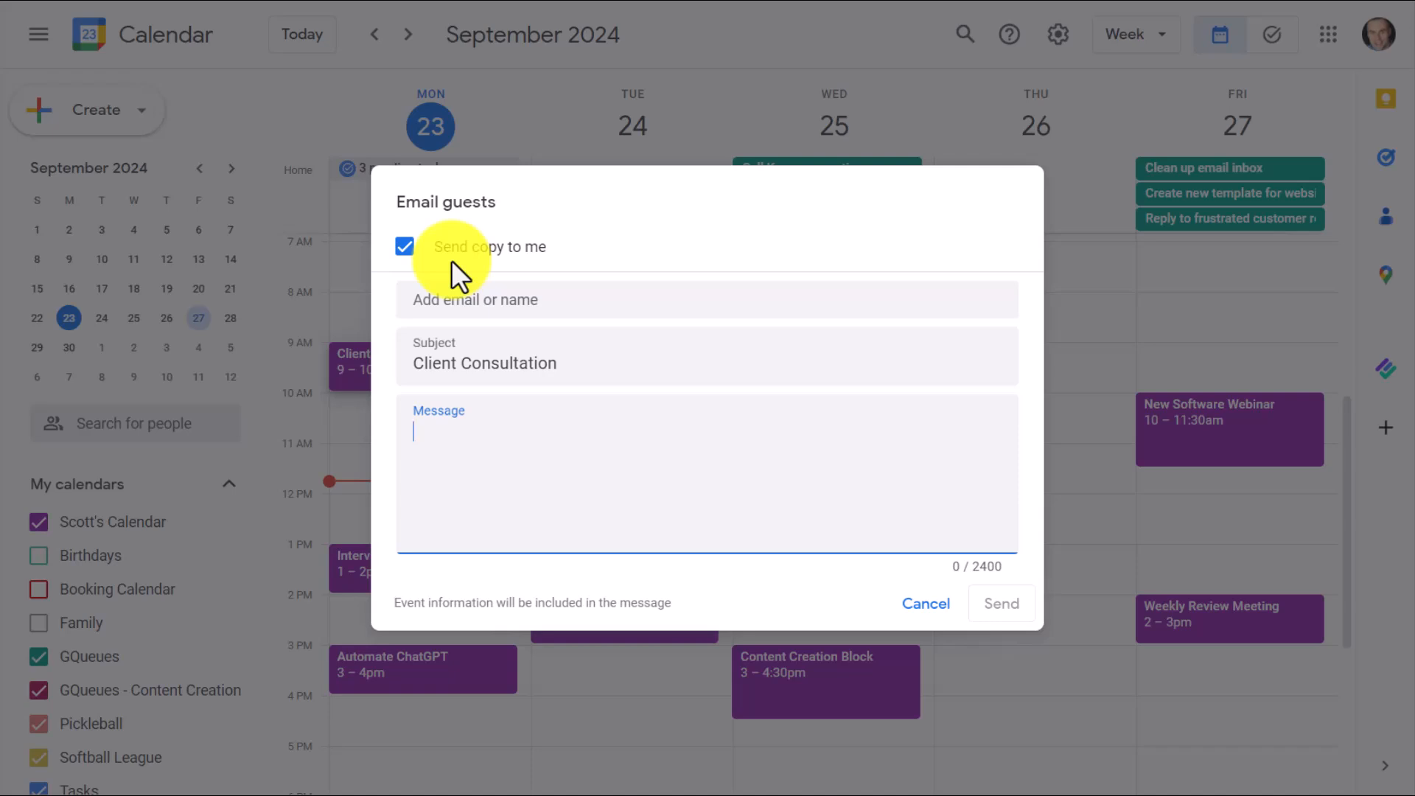
{"action": "left_click", "coordinate": [405, 248]}
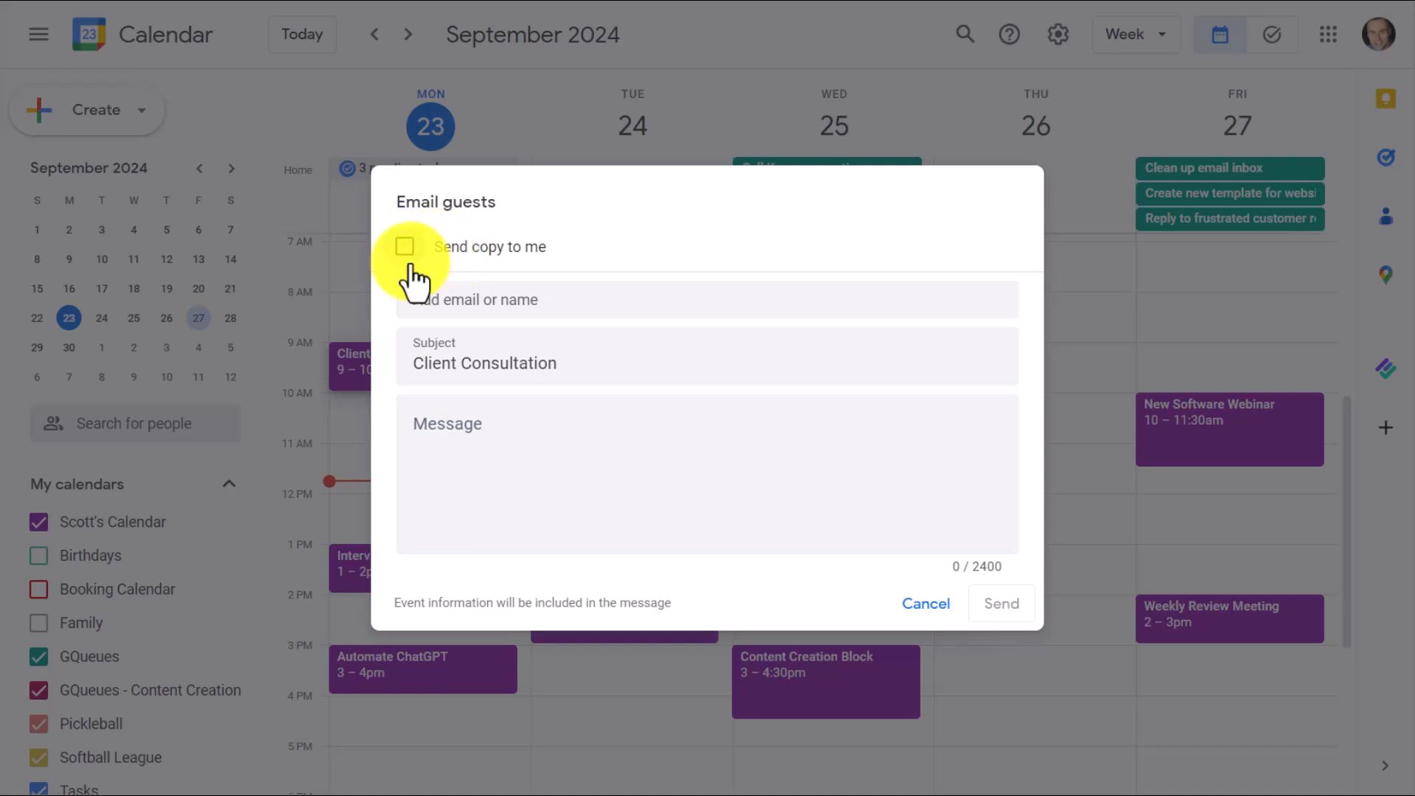
{"action": "left_click", "coordinate": [573, 302]}
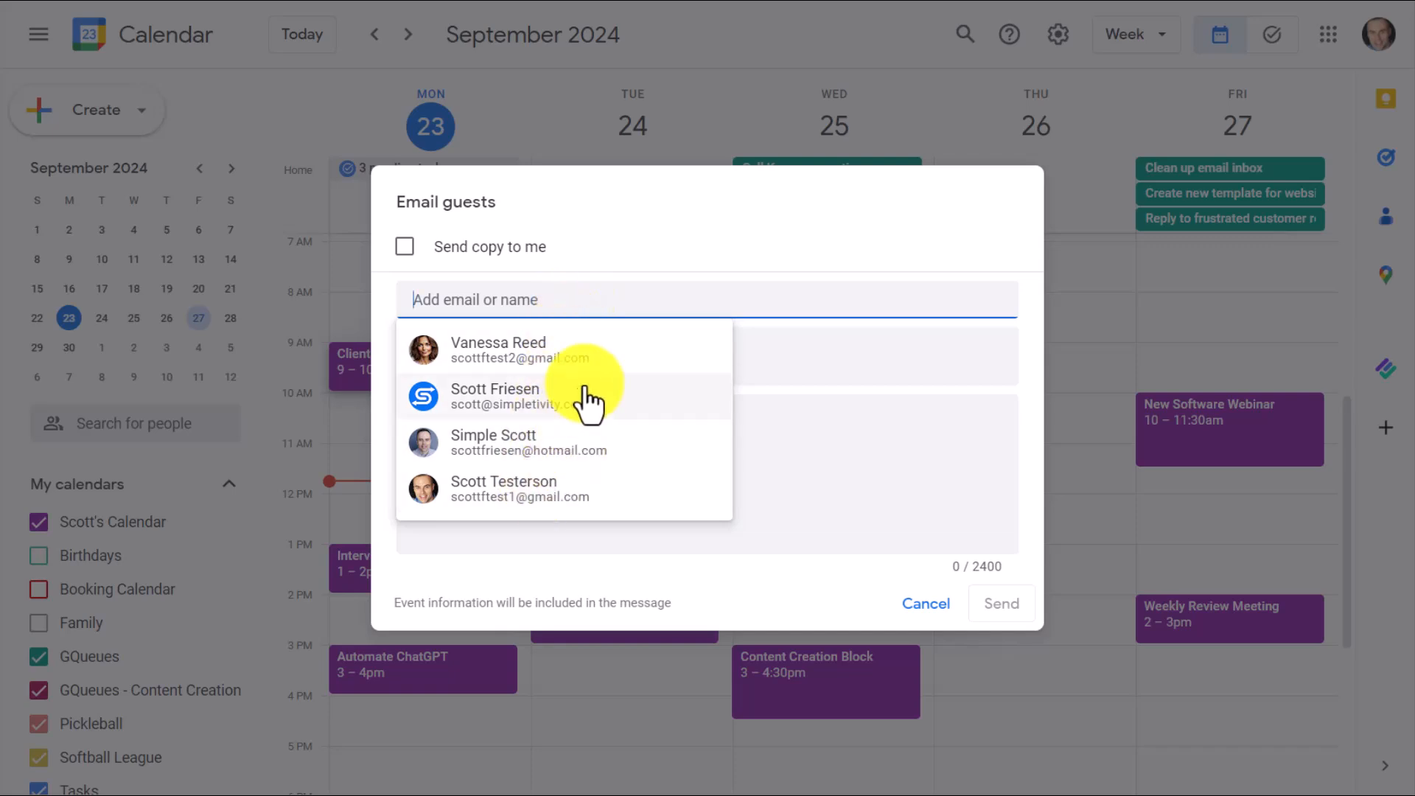
{"action": "left_click", "coordinate": [621, 241]}
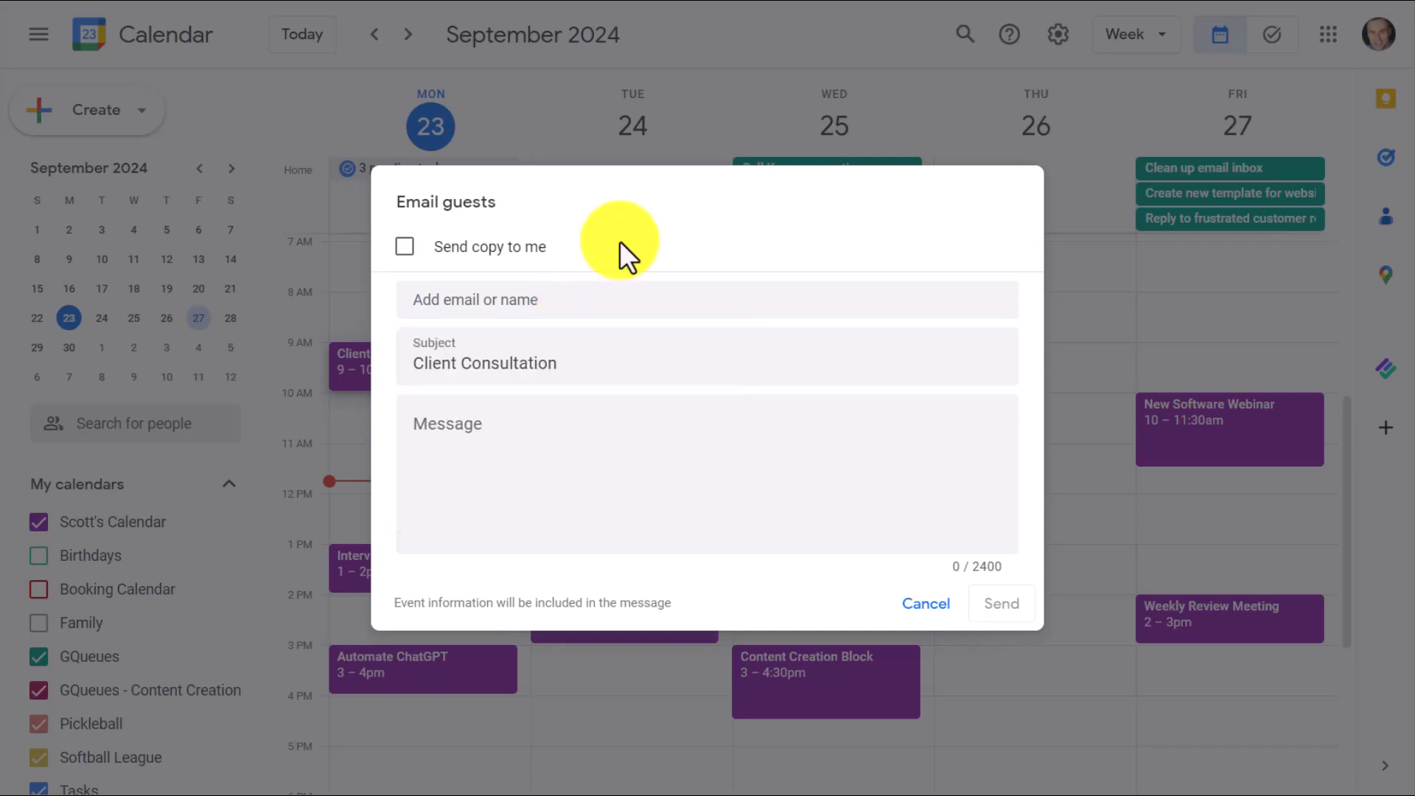
{"action": "left_click", "coordinate": [929, 606]}
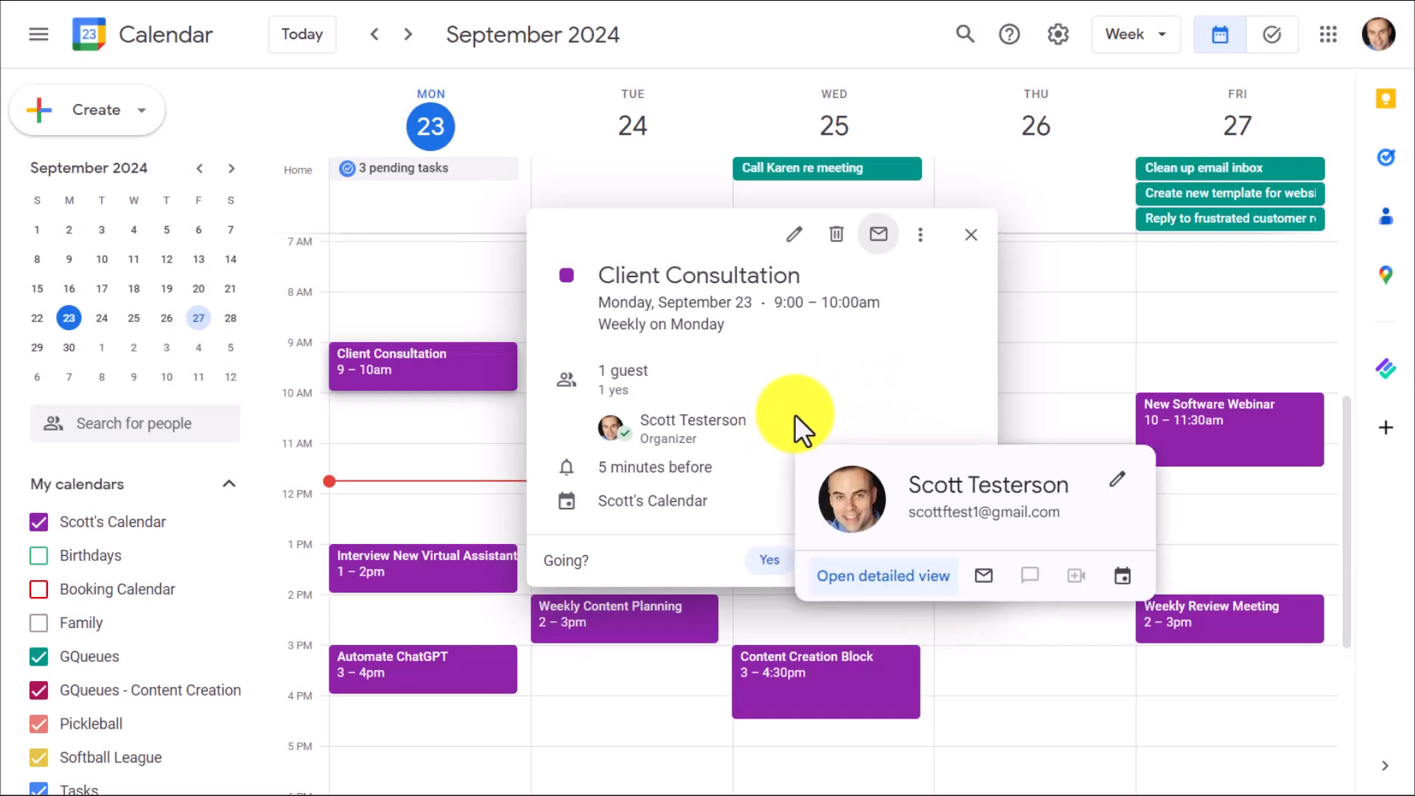
Step: Reopen the guest email form to check its subject, cancel it, and close the Client Consultation details
{"action": "left_click", "coordinate": [879, 236]}
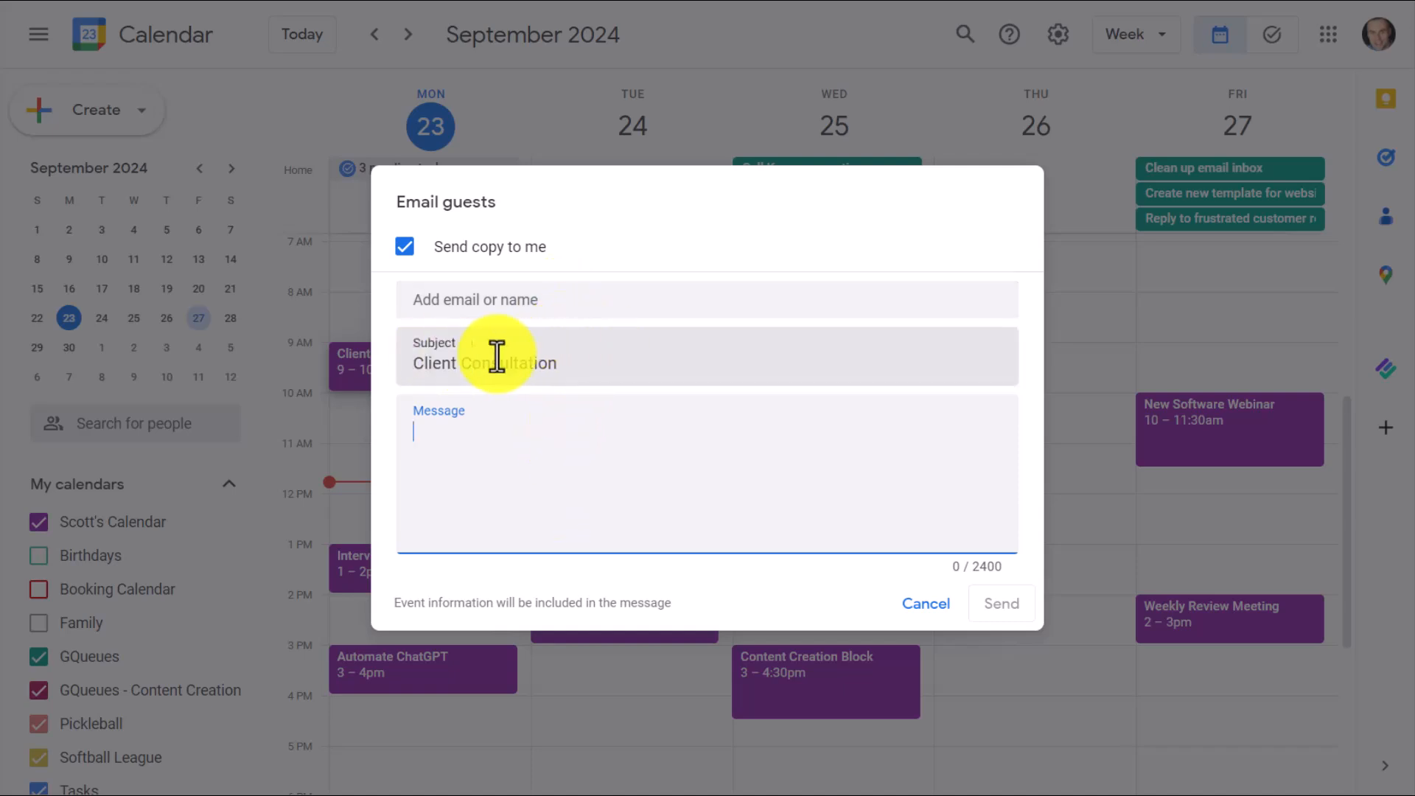
{"action": "left_click", "coordinate": [578, 361]}
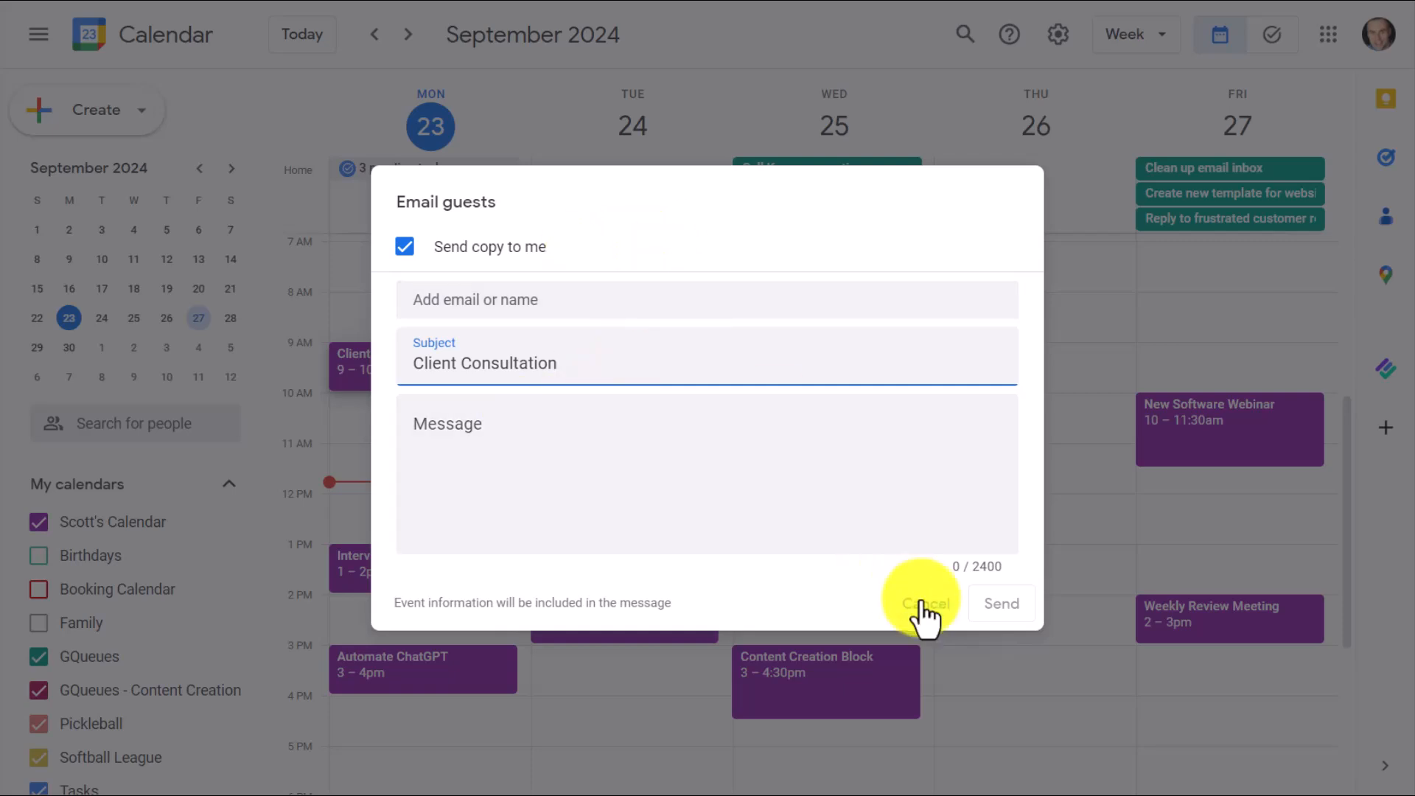
{"action": "left_click", "coordinate": [925, 605]}
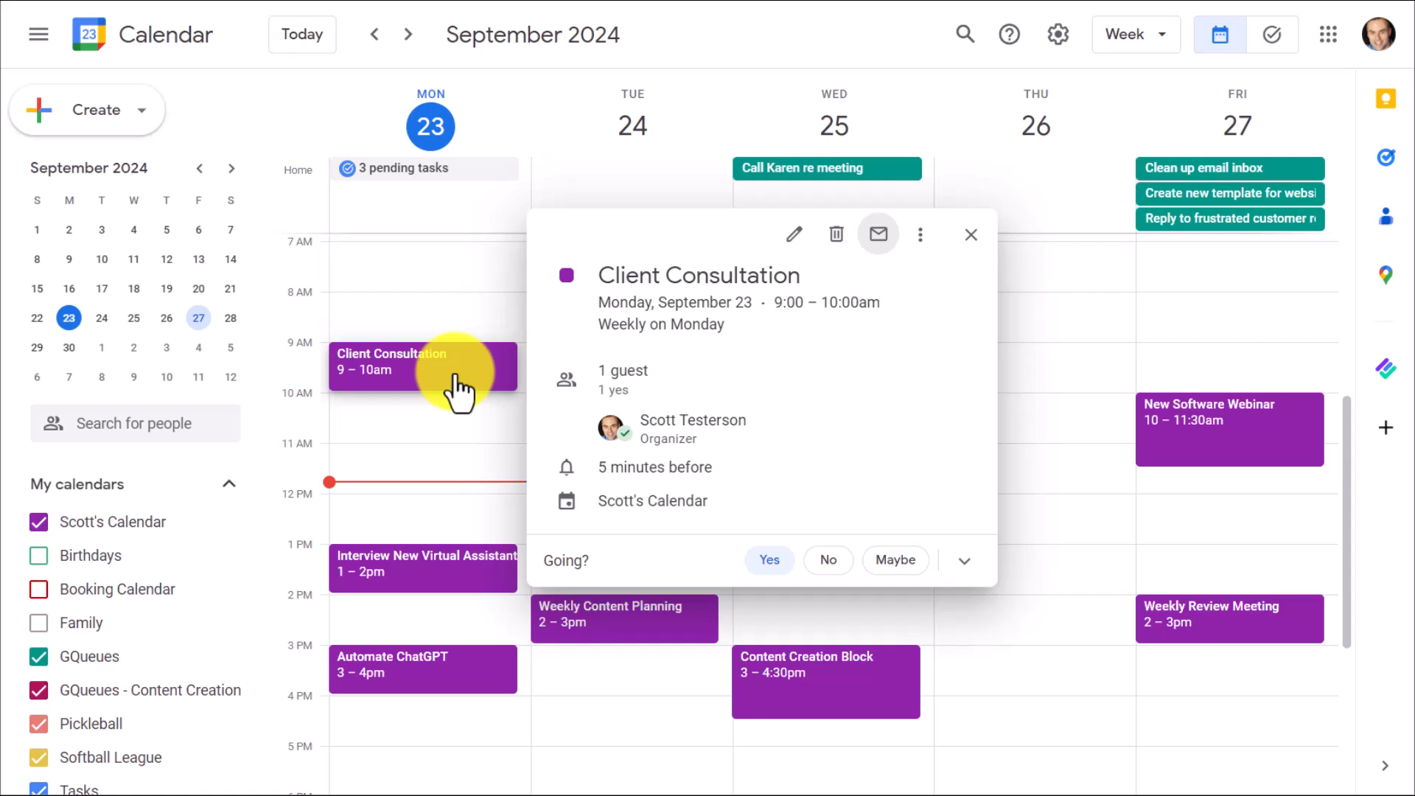
{"action": "left_click", "coordinate": [977, 233]}
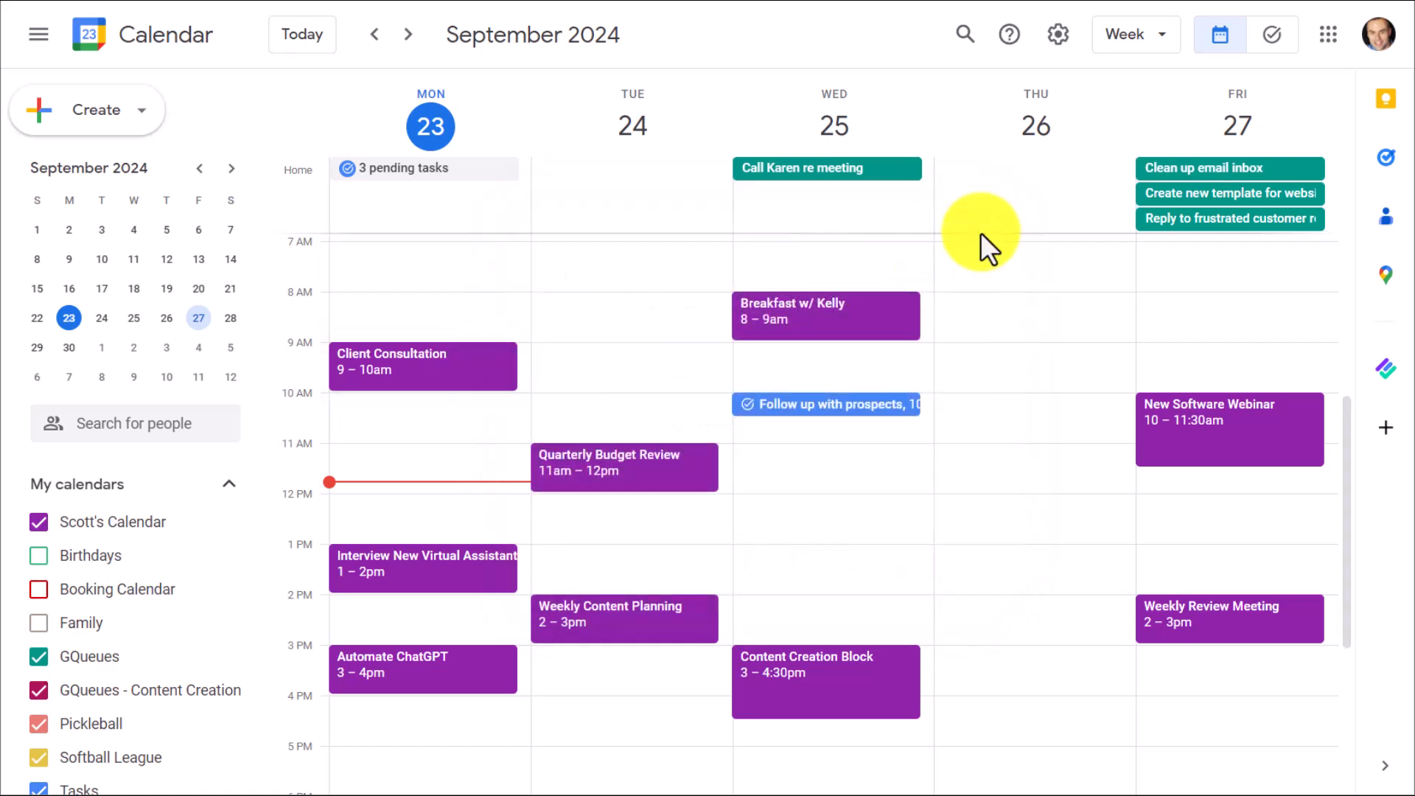
Step: Open Tuesday's Quarterly Budget Review, start a guest email, test excluding the Yes and Awaiting response groups in turn, and cancel it
{"action": "left_click", "coordinate": [671, 493]}
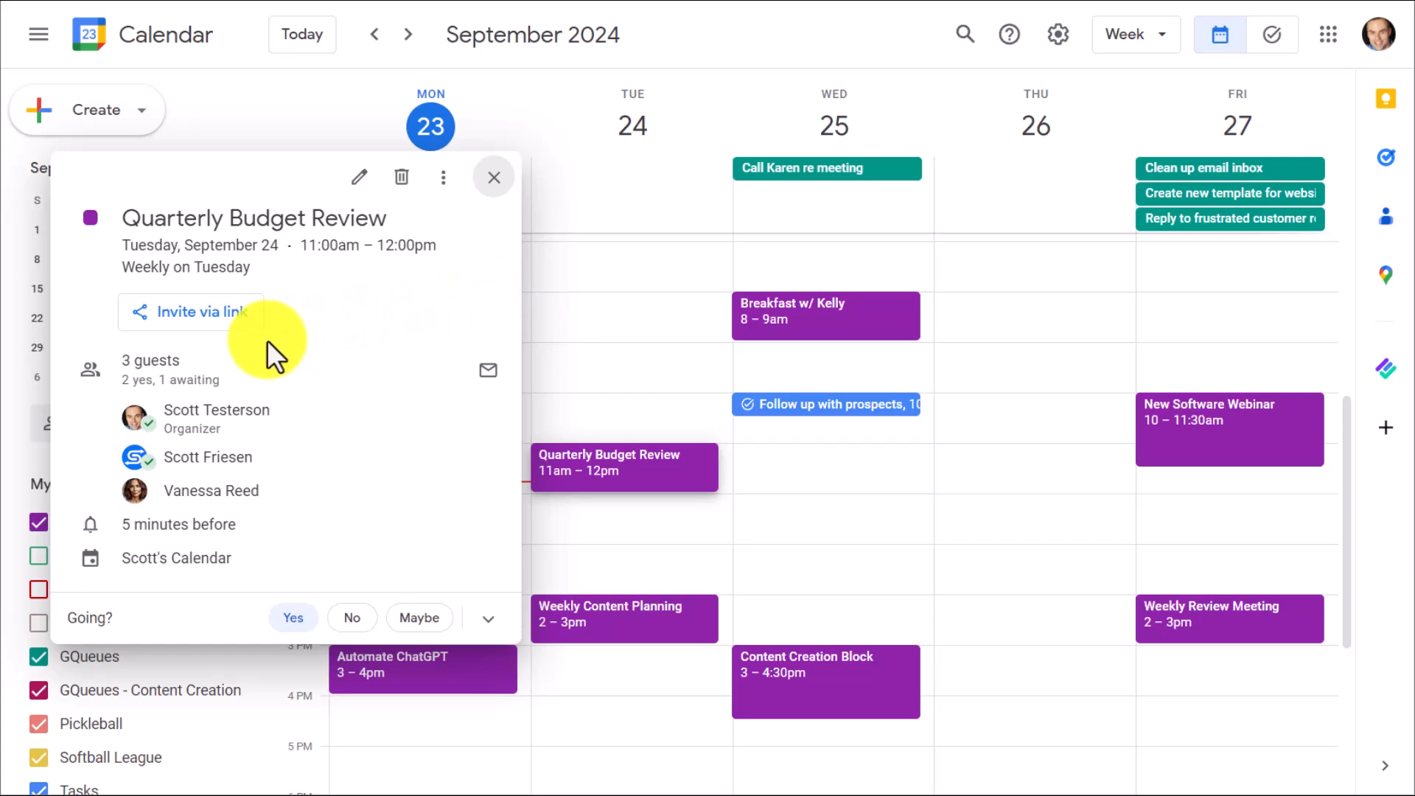
{"action": "left_click", "coordinate": [484, 373]}
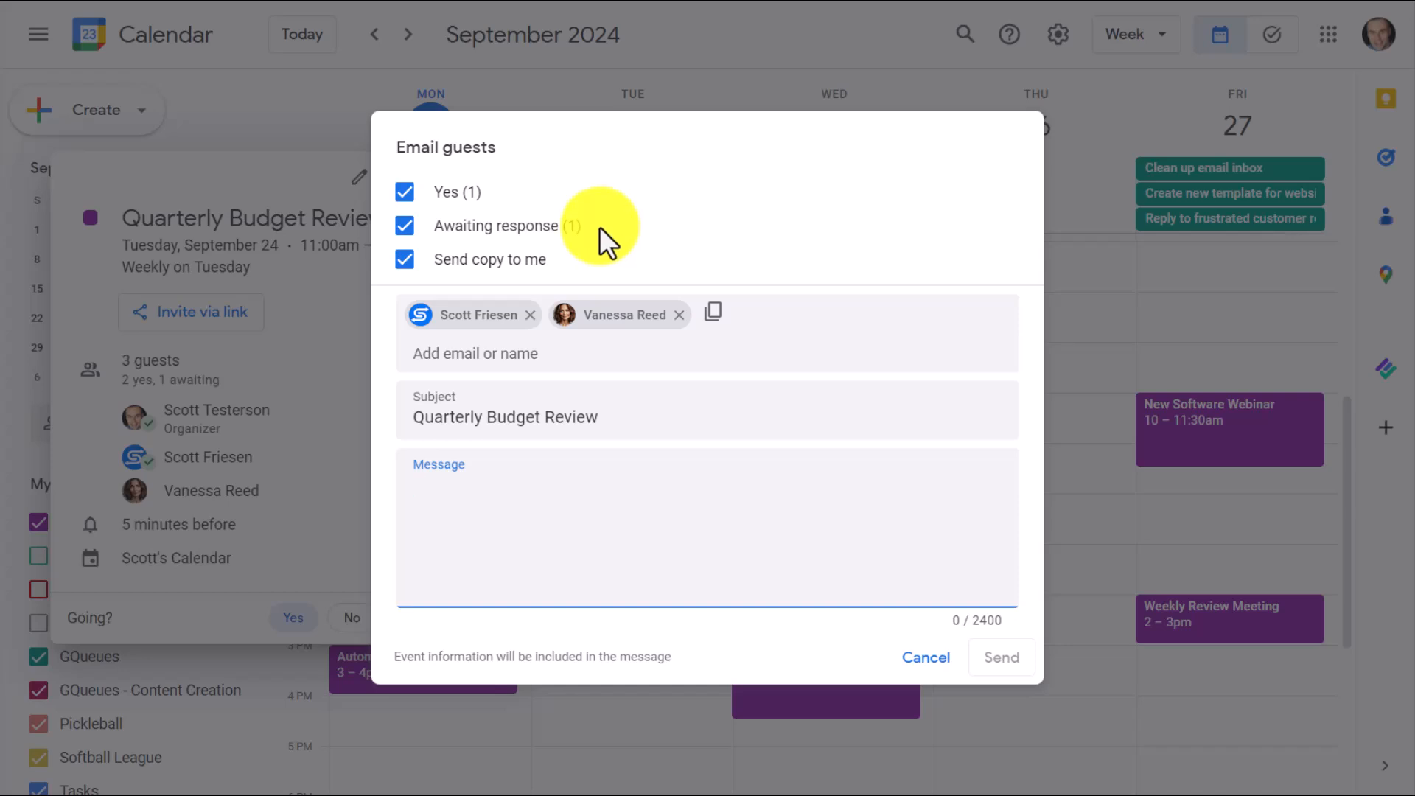
{"action": "left_click", "coordinate": [405, 194]}
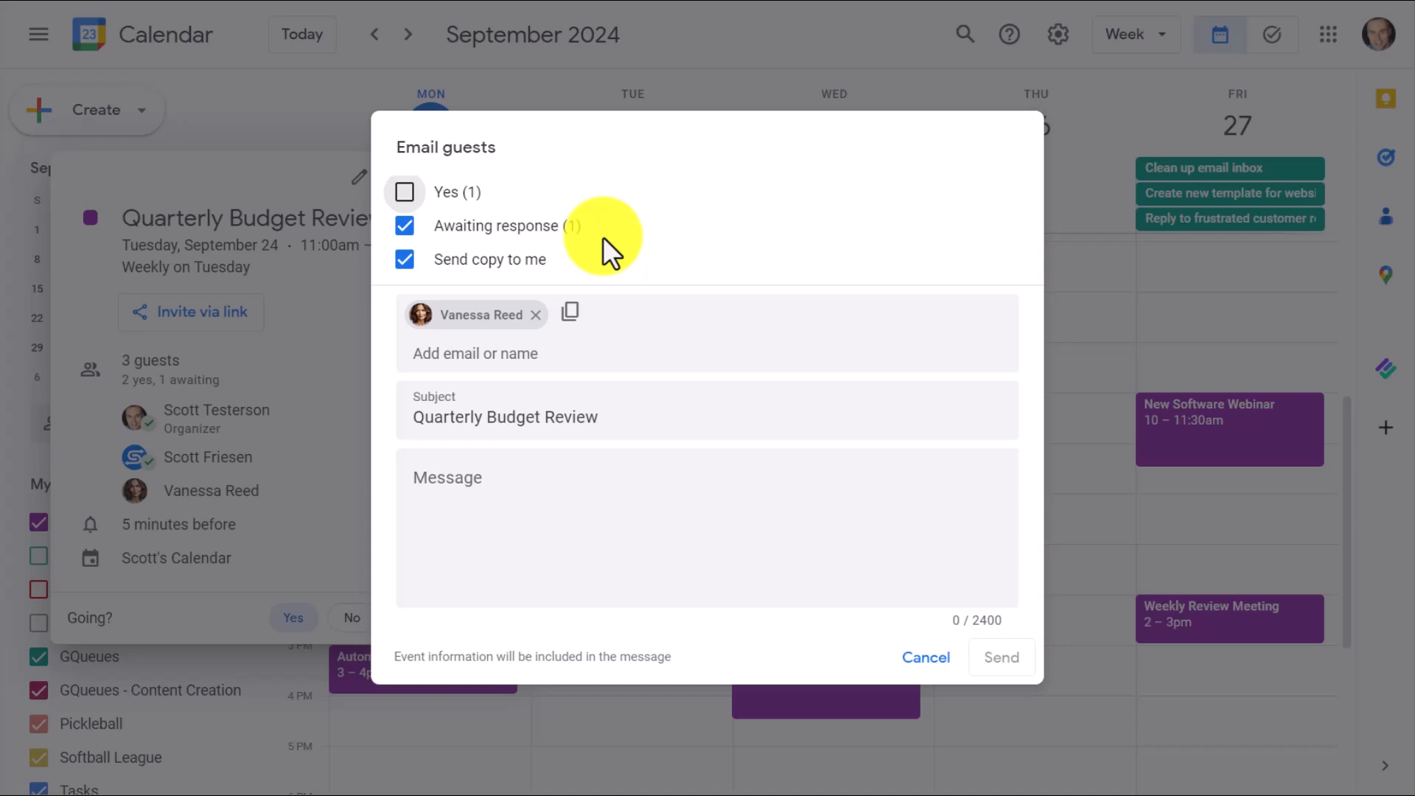
{"action": "left_click", "coordinate": [402, 193]}
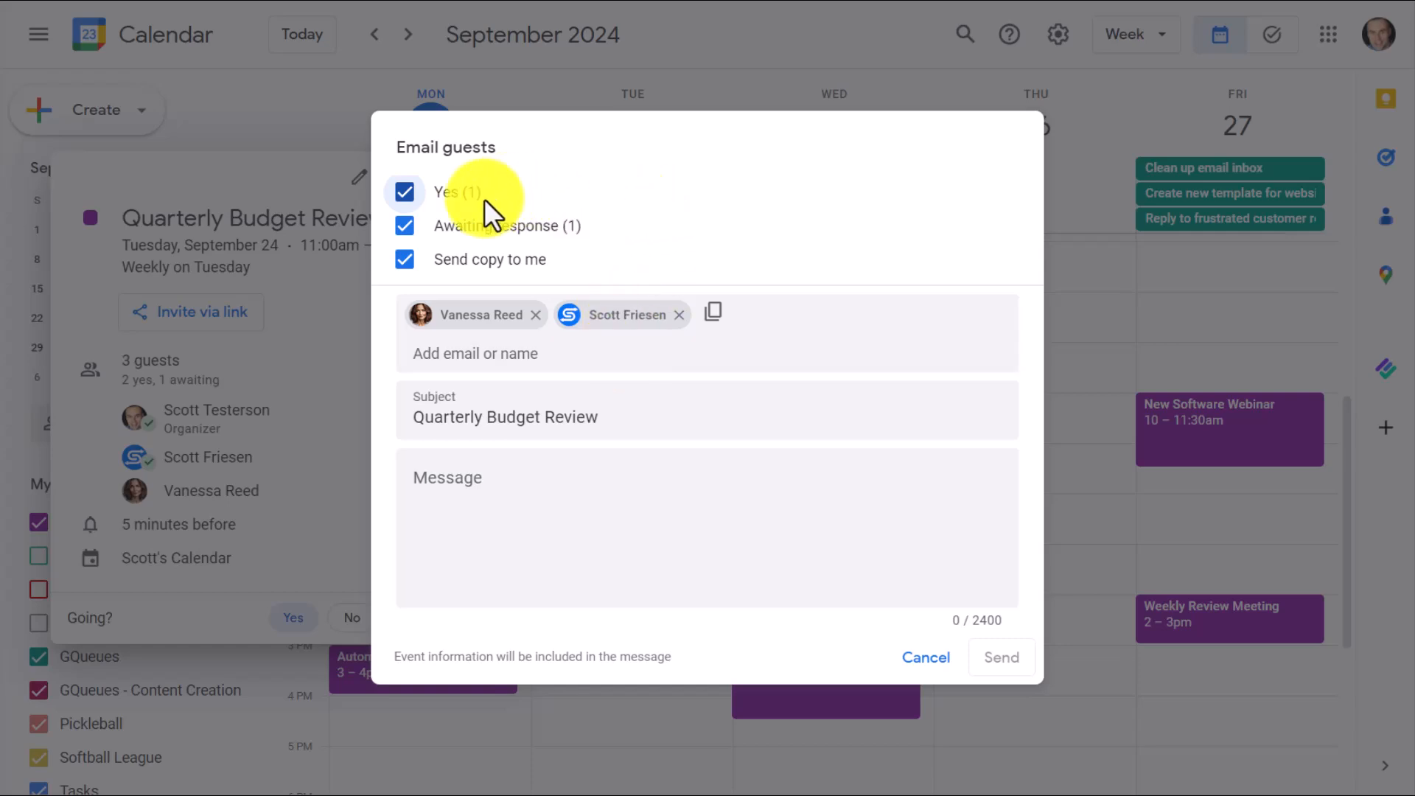
{"action": "left_click", "coordinate": [404, 225]}
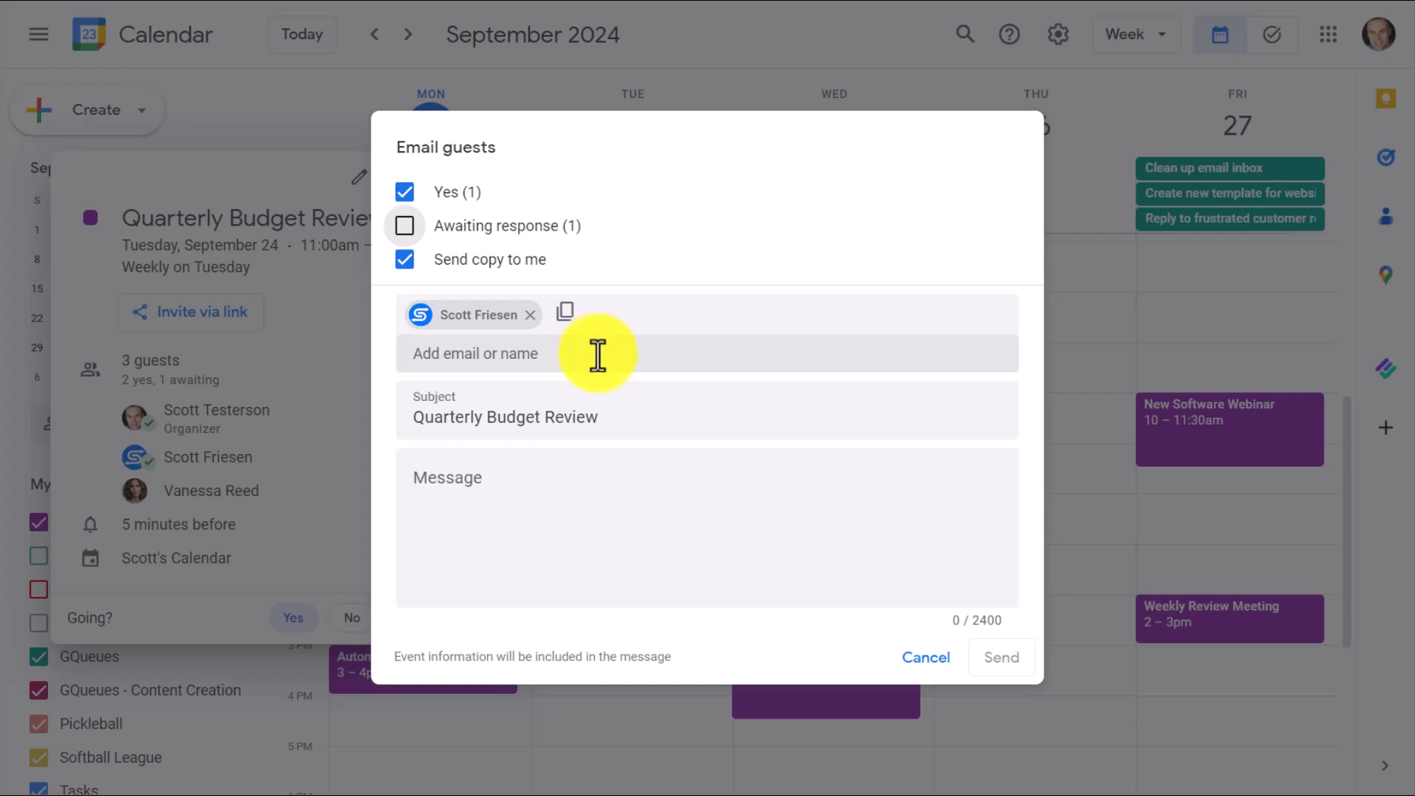
{"action": "left_click", "coordinate": [406, 227]}
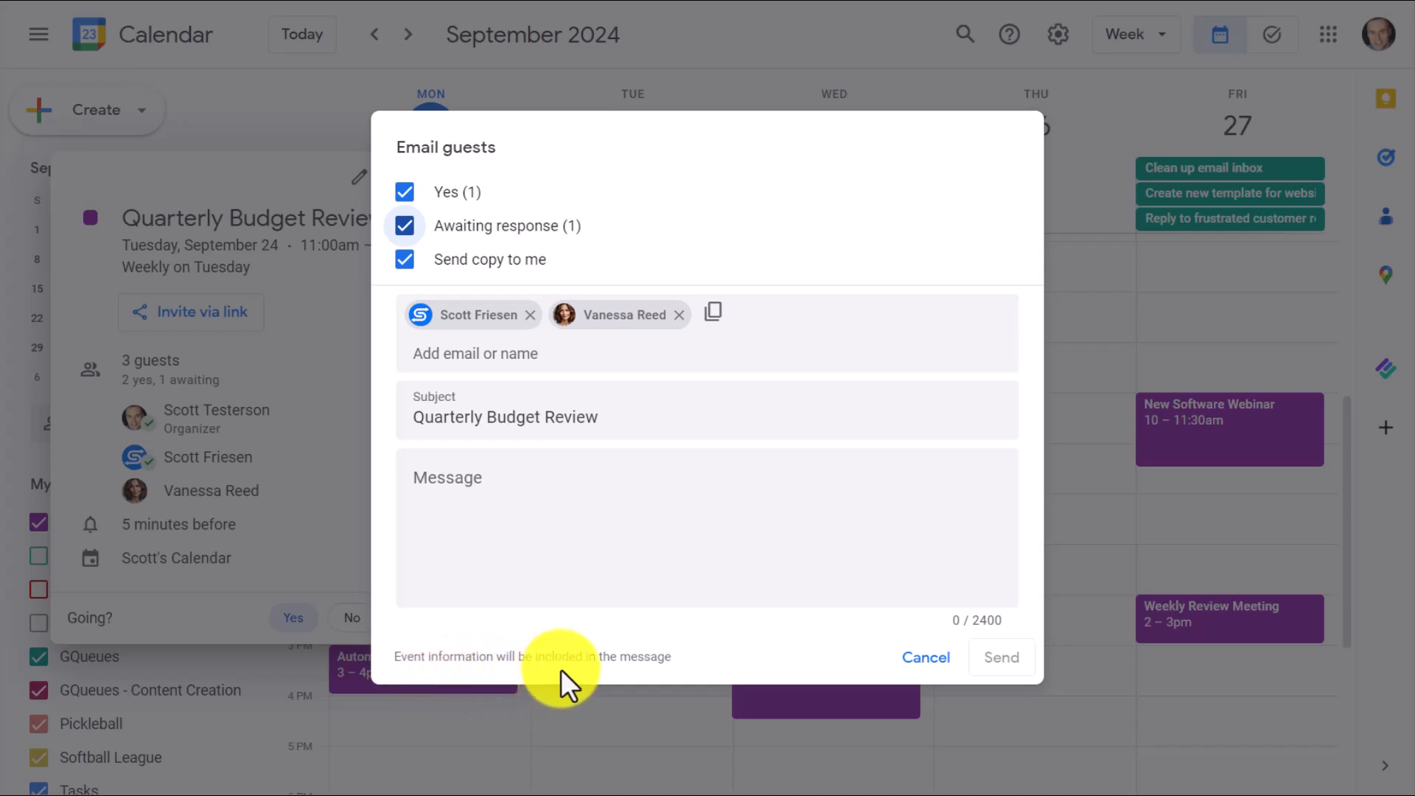
{"action": "left_click", "coordinate": [926, 657]}
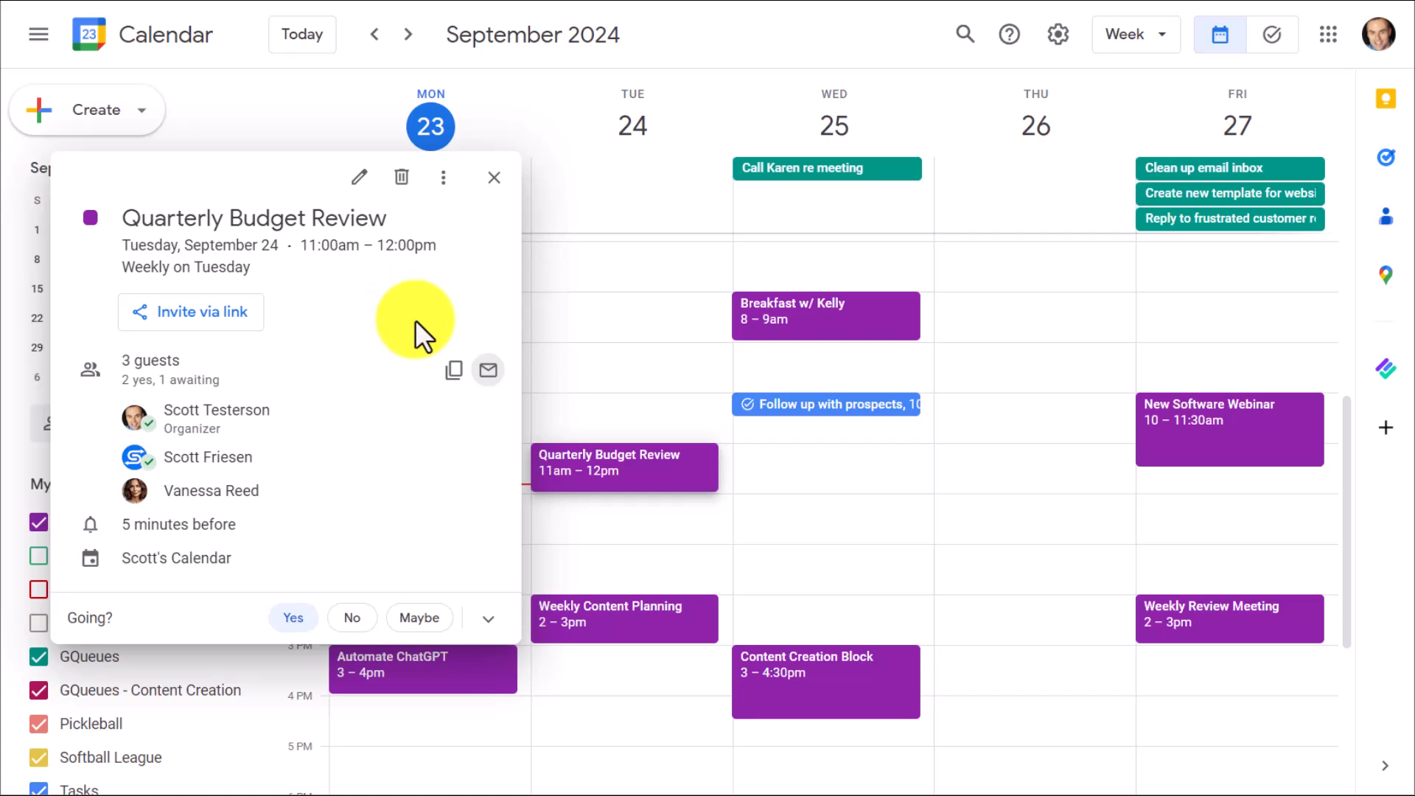
Step: Copy the Quarterly Budget Review guests' email addresses and switch to Gmail to address a new message to them
{"action": "left_click", "coordinate": [454, 383]}
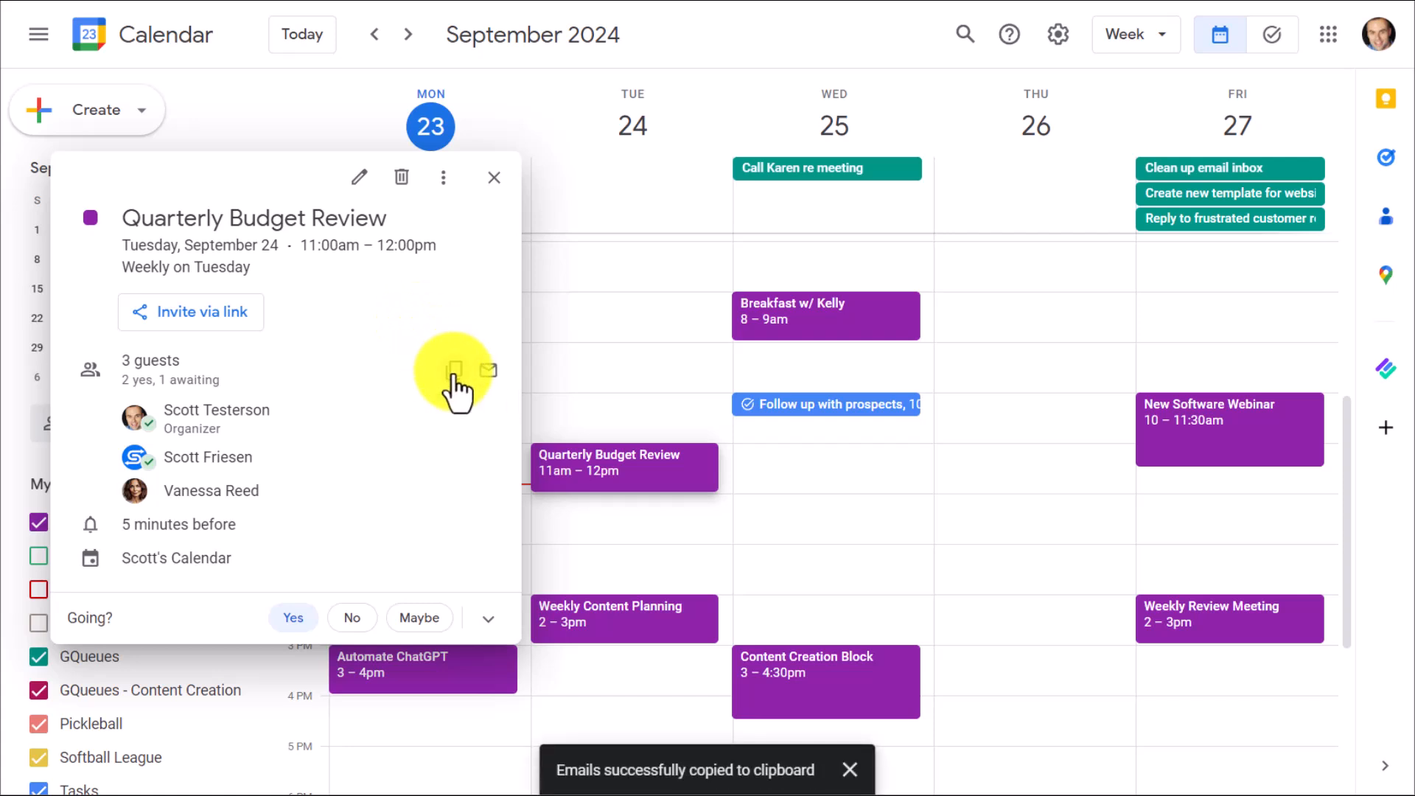
{"action": "left_click", "coordinate": [193, 2]}
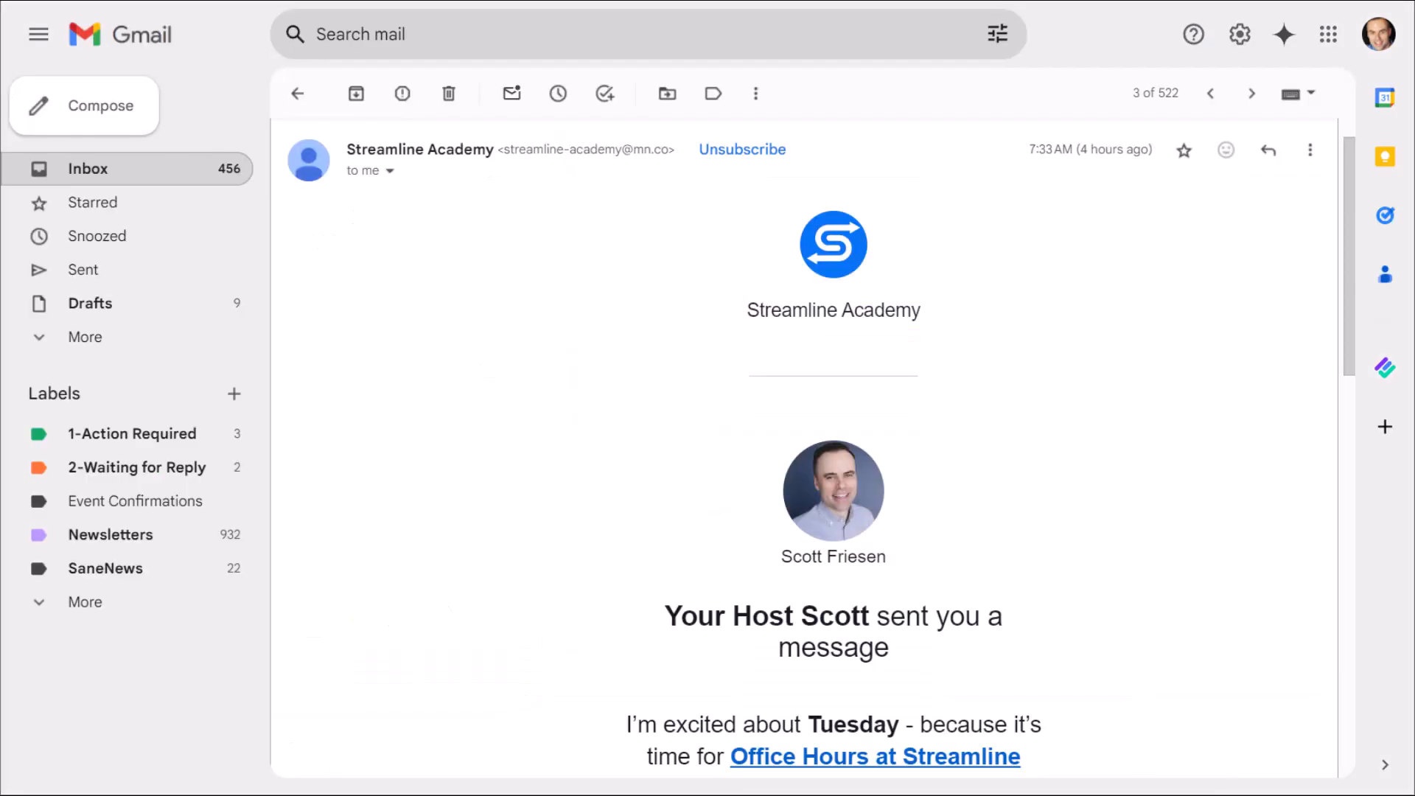
{"action": "left_click", "coordinate": [96, 112]}
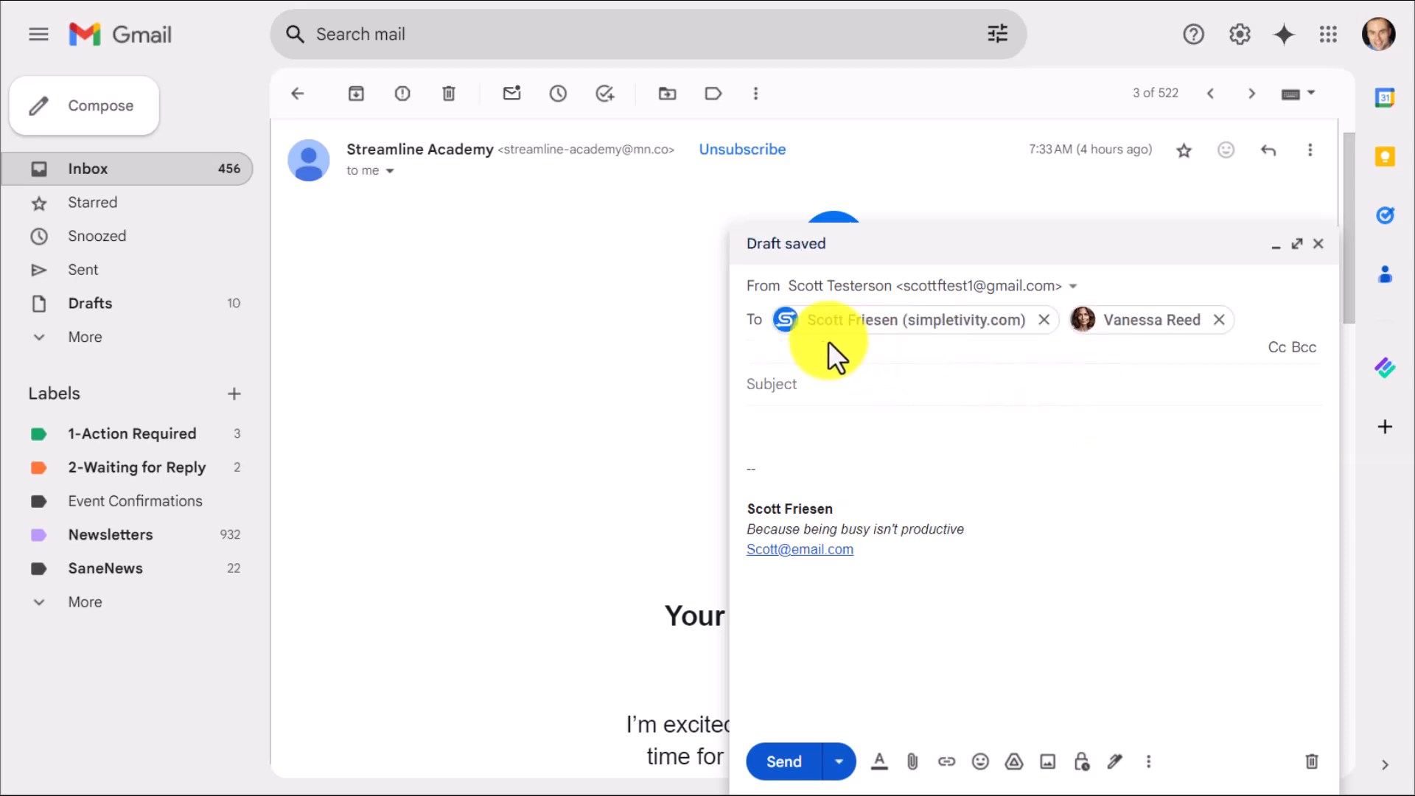
{"action": "mouse_move", "coordinate": [1134, 329]}
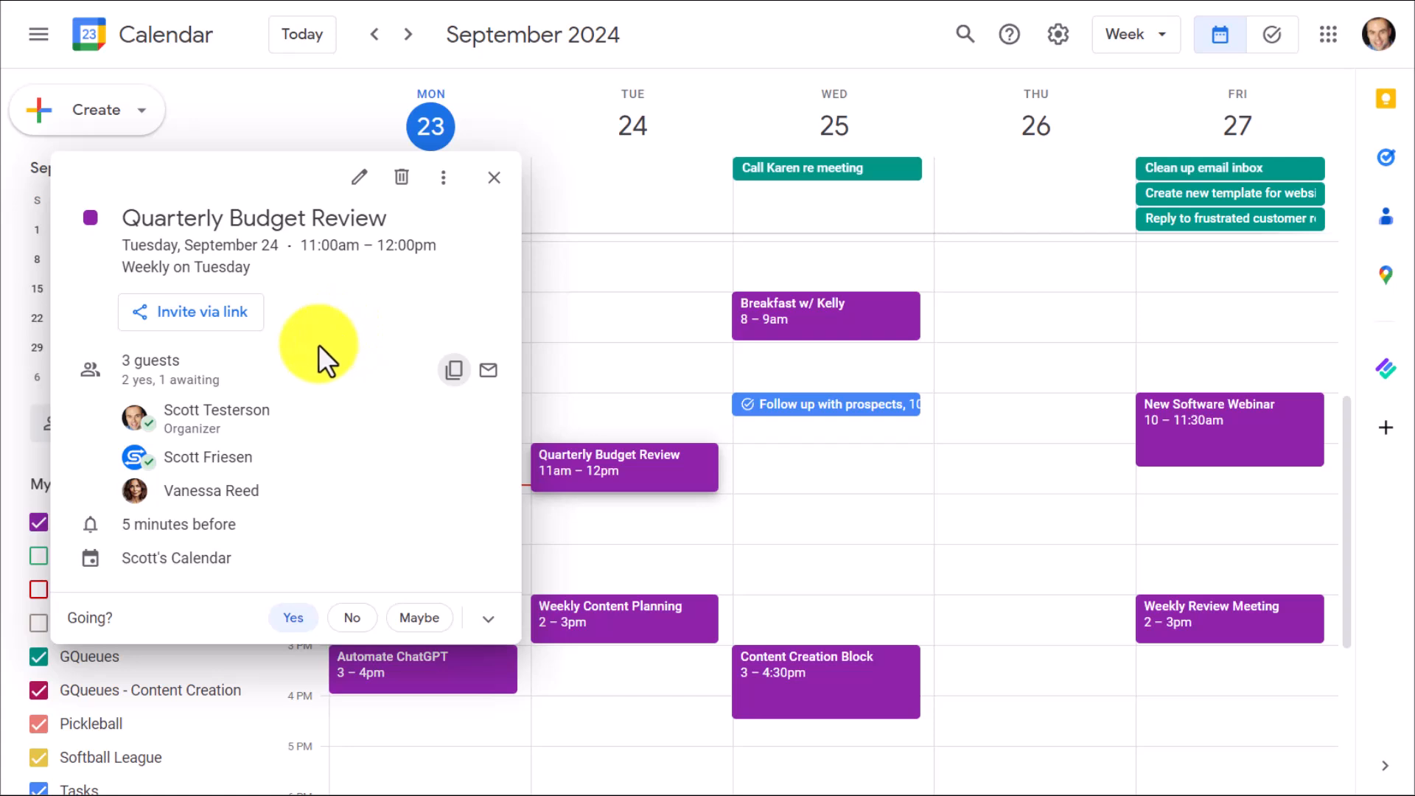
Step: Back in Google Calendar, look through the guests' contact cards and start an email to the last listed guest from their card
{"action": "mouse_move", "coordinate": [183, 416]}
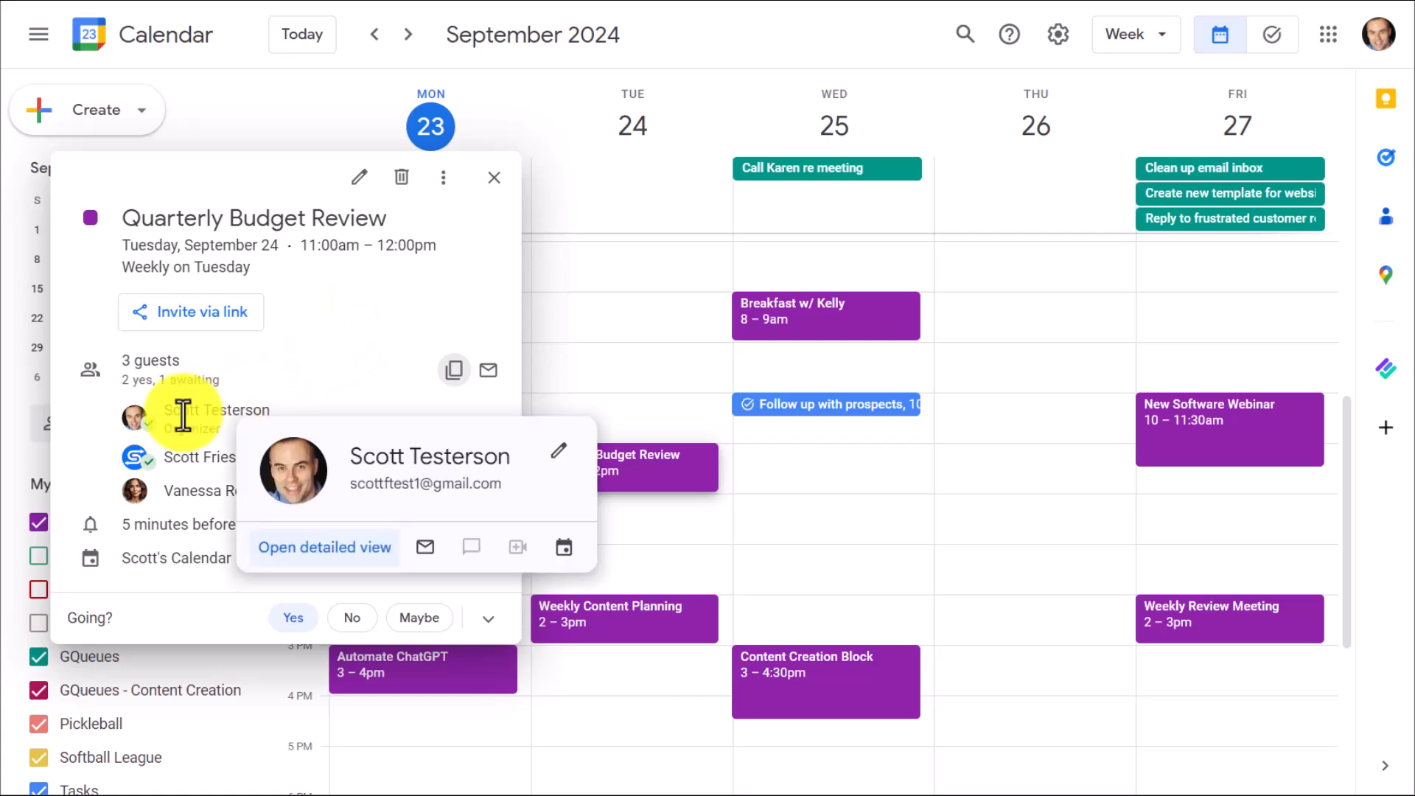
{"action": "mouse_move", "coordinate": [183, 463]}
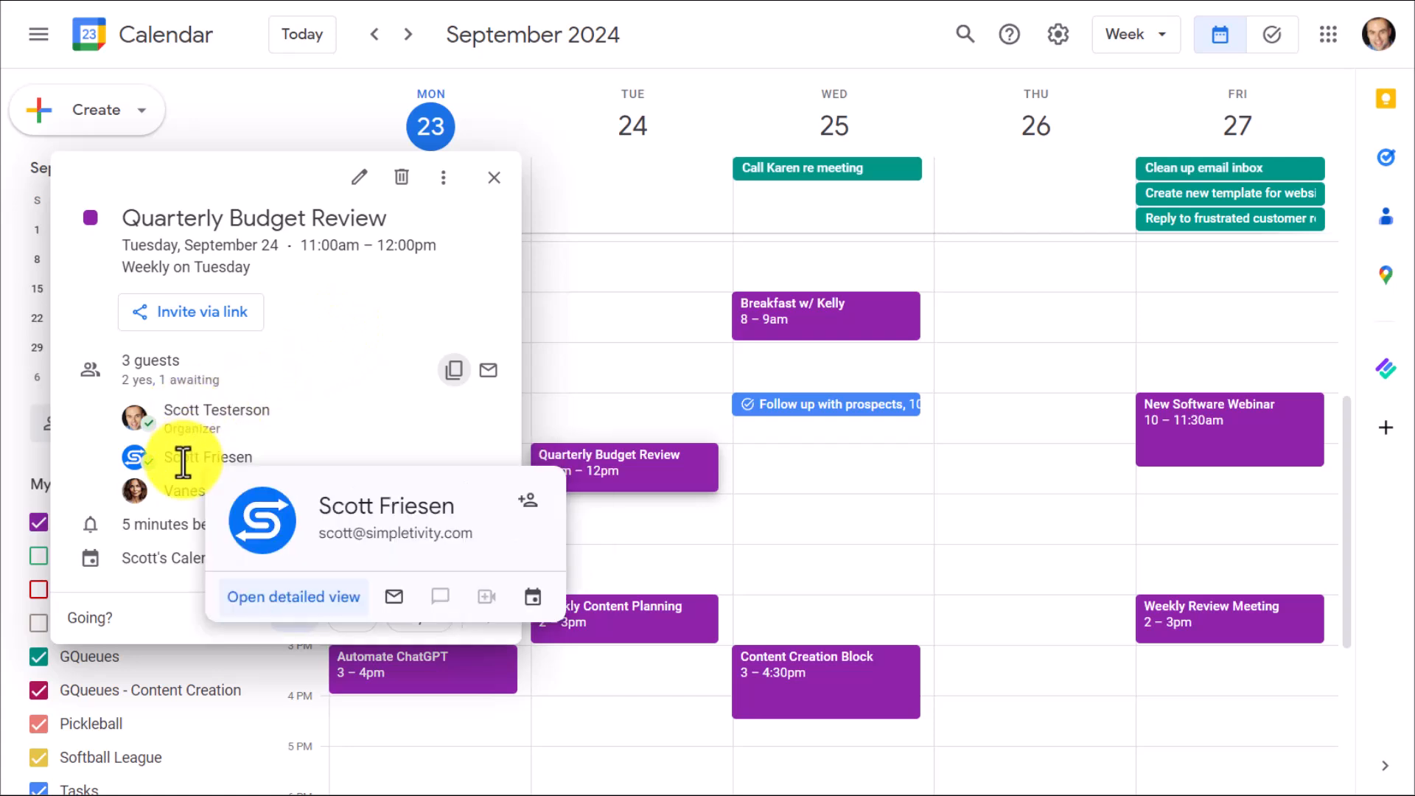
{"action": "mouse_move", "coordinate": [174, 492]}
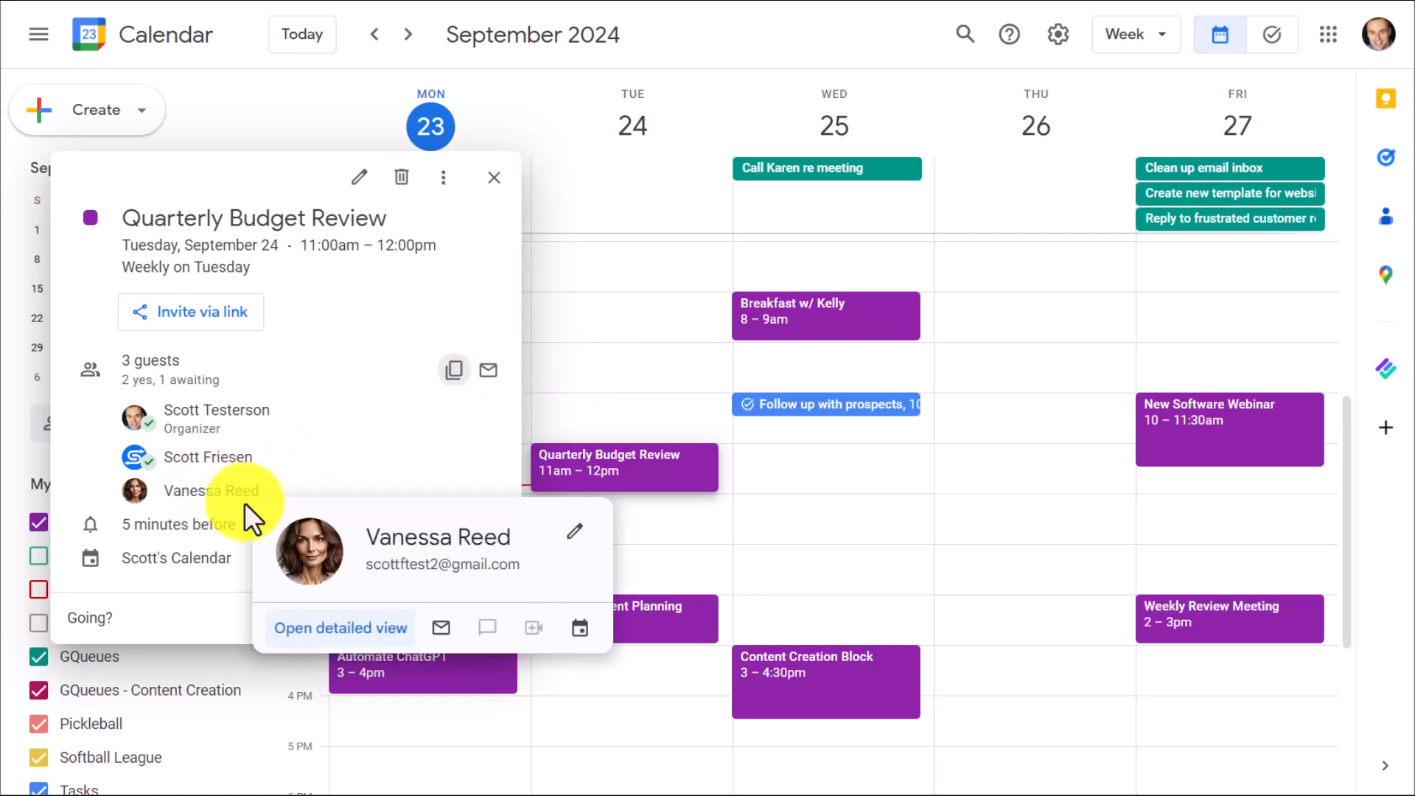
{"action": "left_click", "coordinate": [441, 628]}
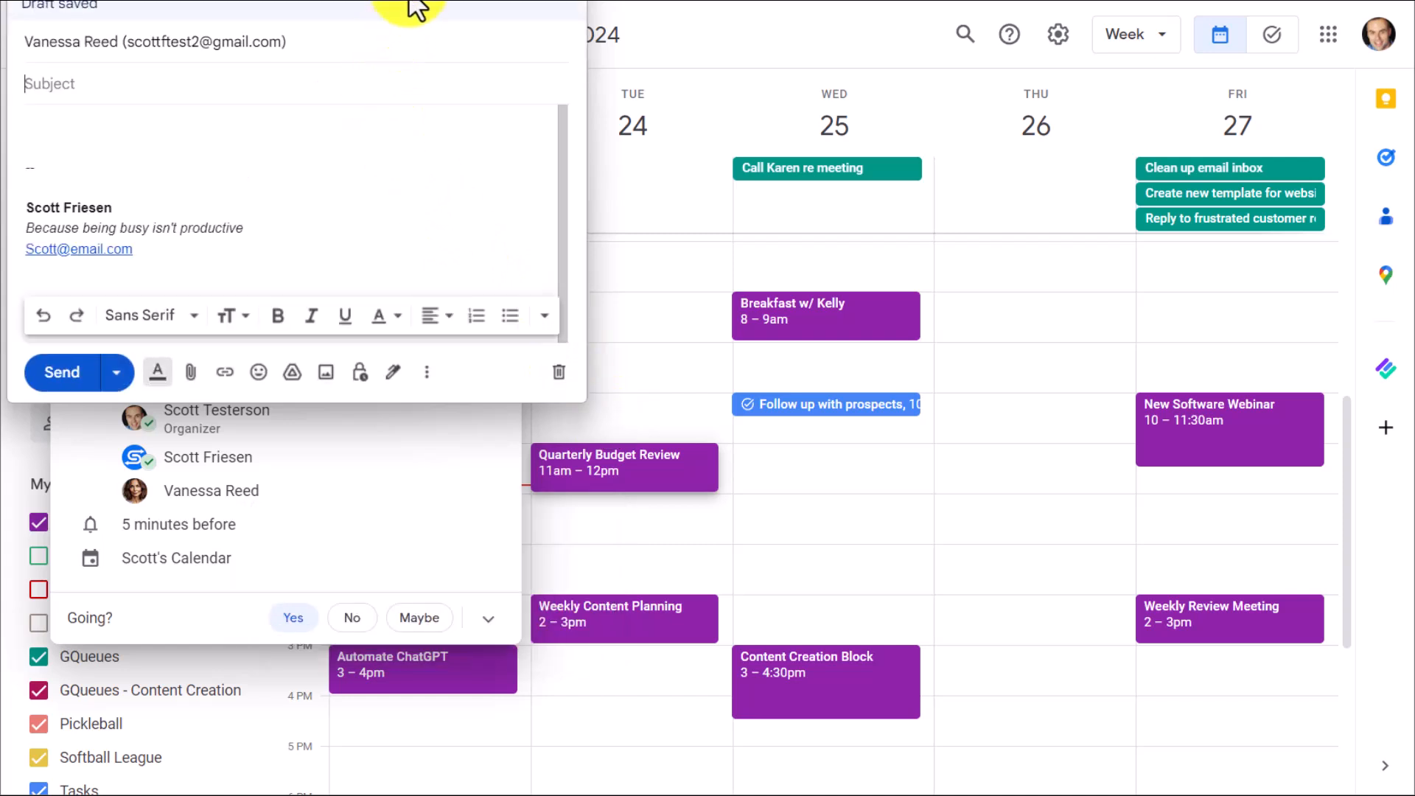
{"action": "mouse_move", "coordinate": [419, 1]}
{"action": "left_mouse_down"}
{"action": "mouse_move", "coordinate": [582, 67]}
{"action": "mouse_move", "coordinate": [826, 127]}
{"action": "left_mouse_up"}
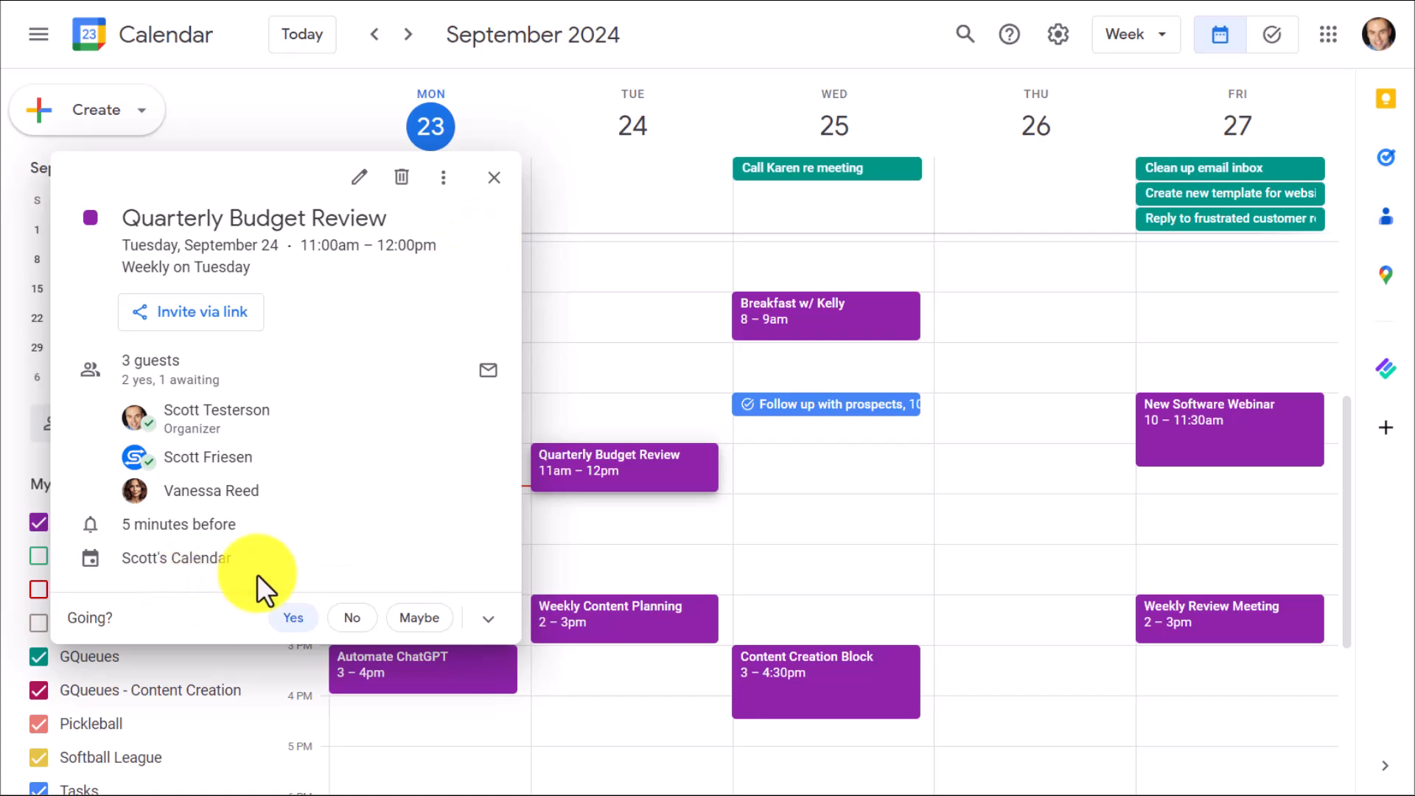
Step: Add the note "I will bring the cookies to the meeting." to the Quarterly Budget Review response, with RSVP set to Yes, and send it
{"action": "left_click", "coordinate": [489, 623]}
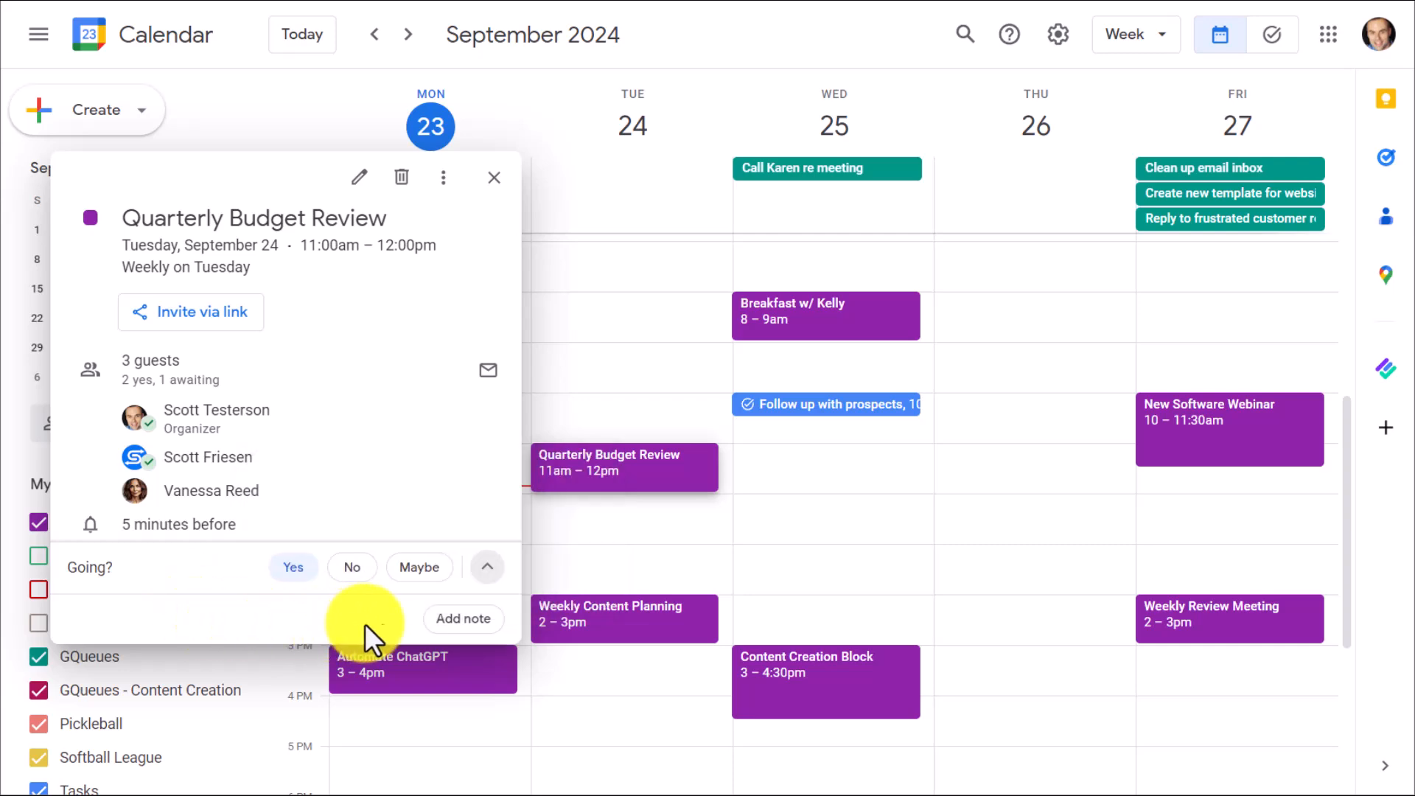
{"action": "left_click", "coordinate": [475, 629]}
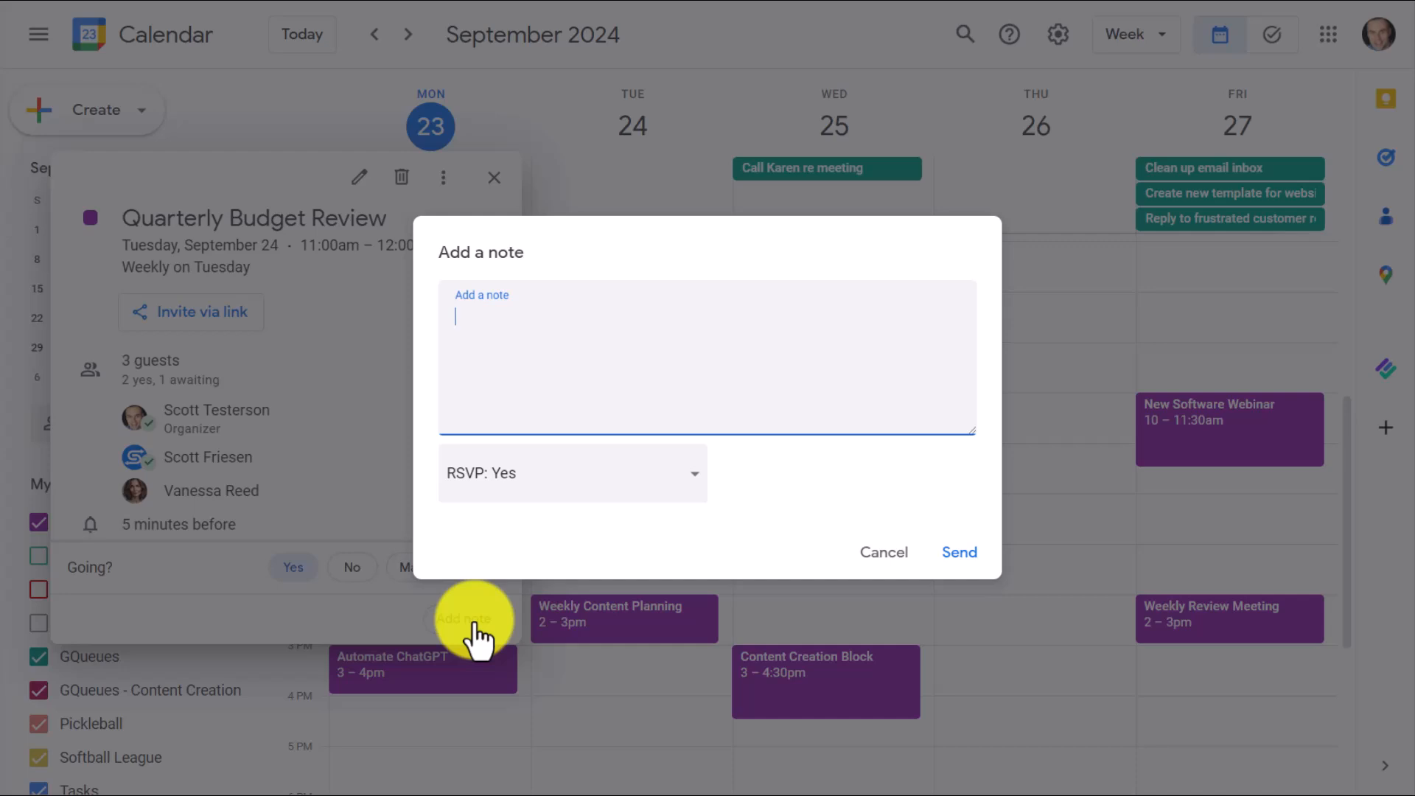
{"action": "left_click", "coordinate": [607, 488]}
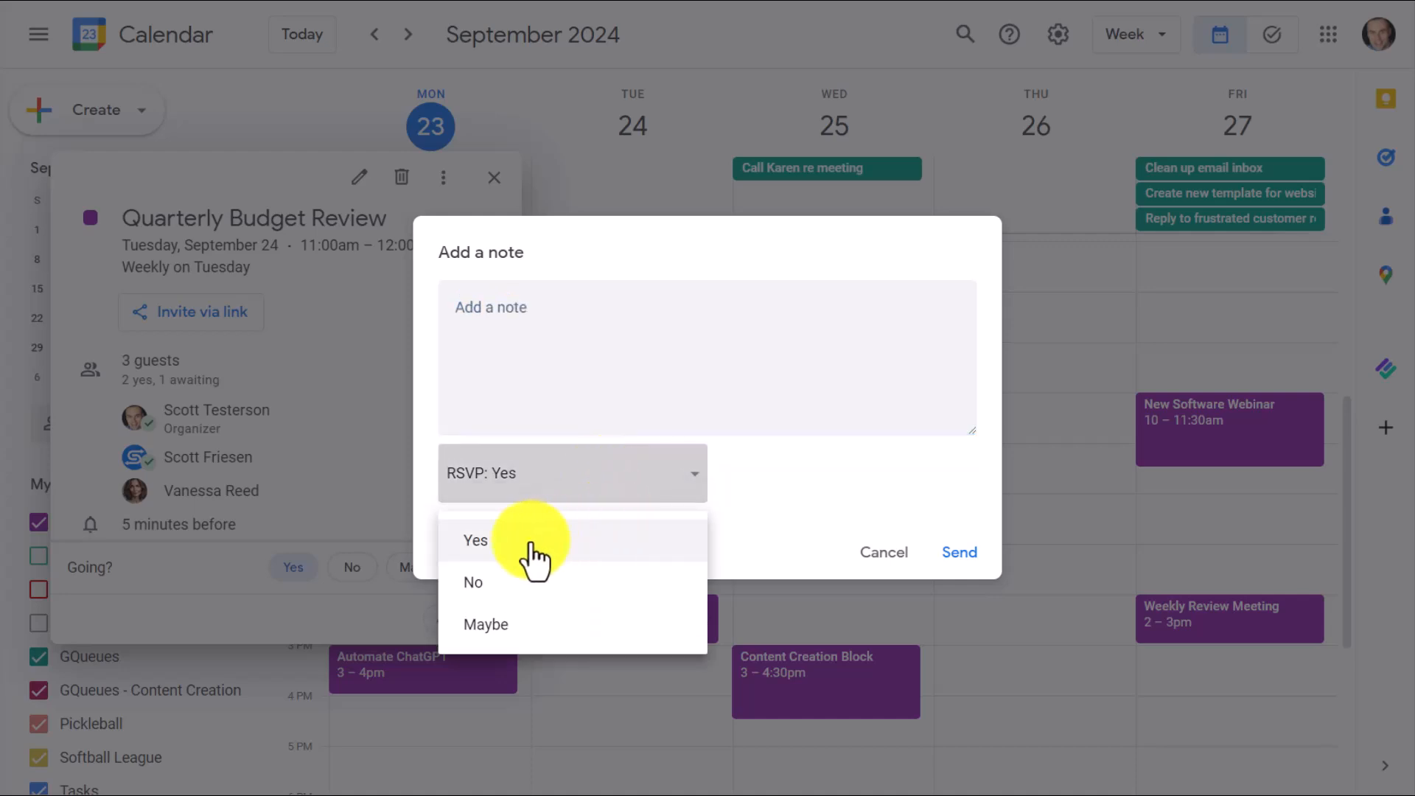
{"action": "left_click", "coordinate": [781, 480]}
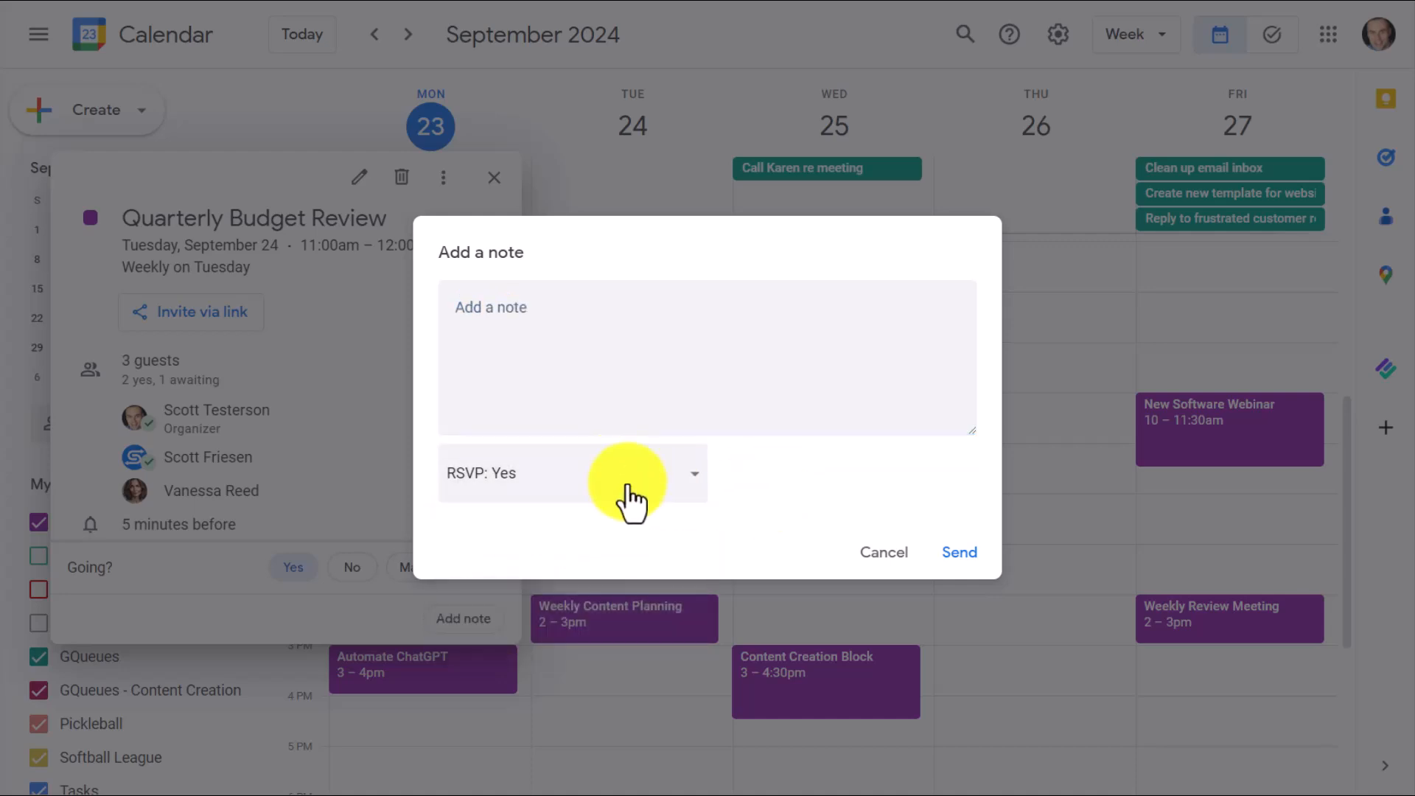
{"action": "left_click", "coordinate": [524, 311]}
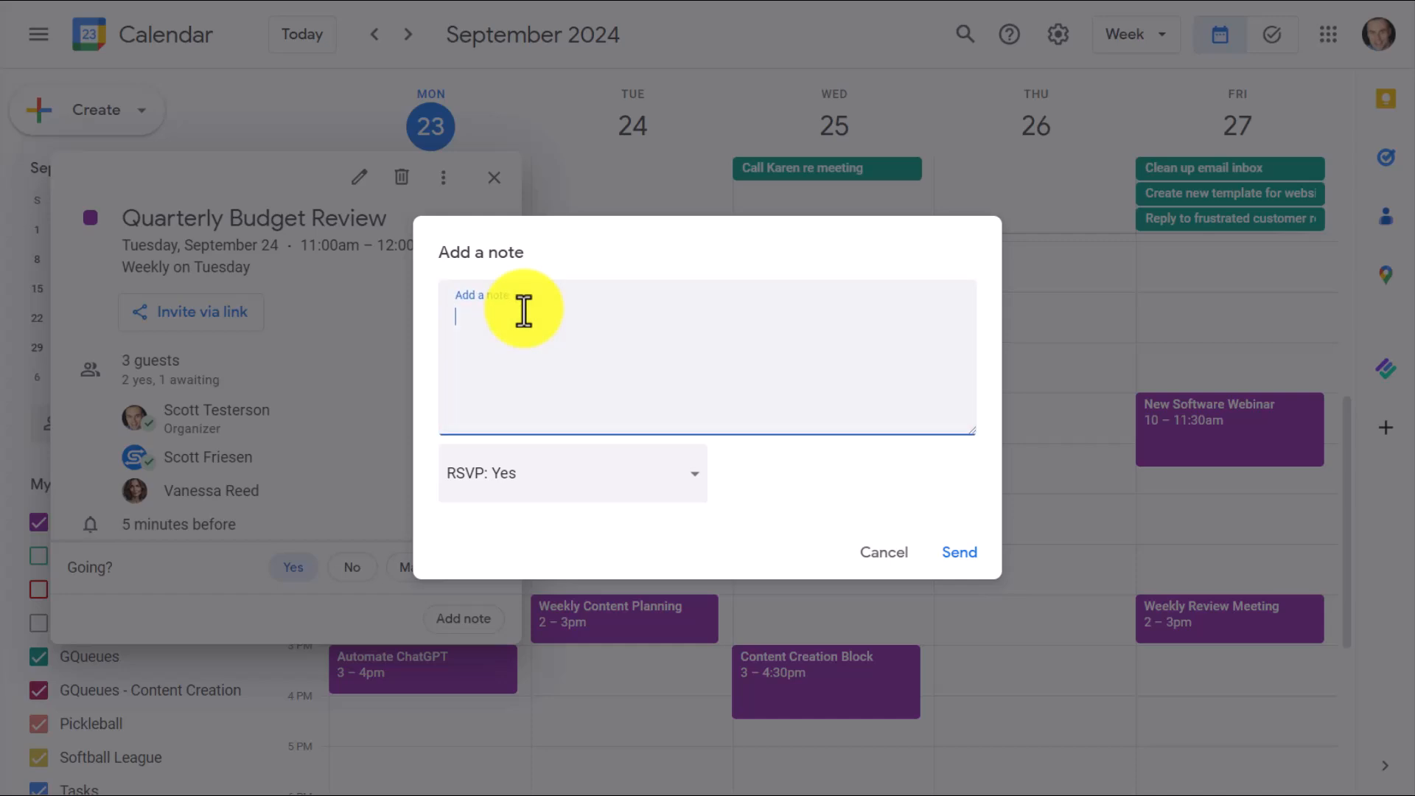
{"action": "type", "text": "I will bring the cookies to the meeting."}
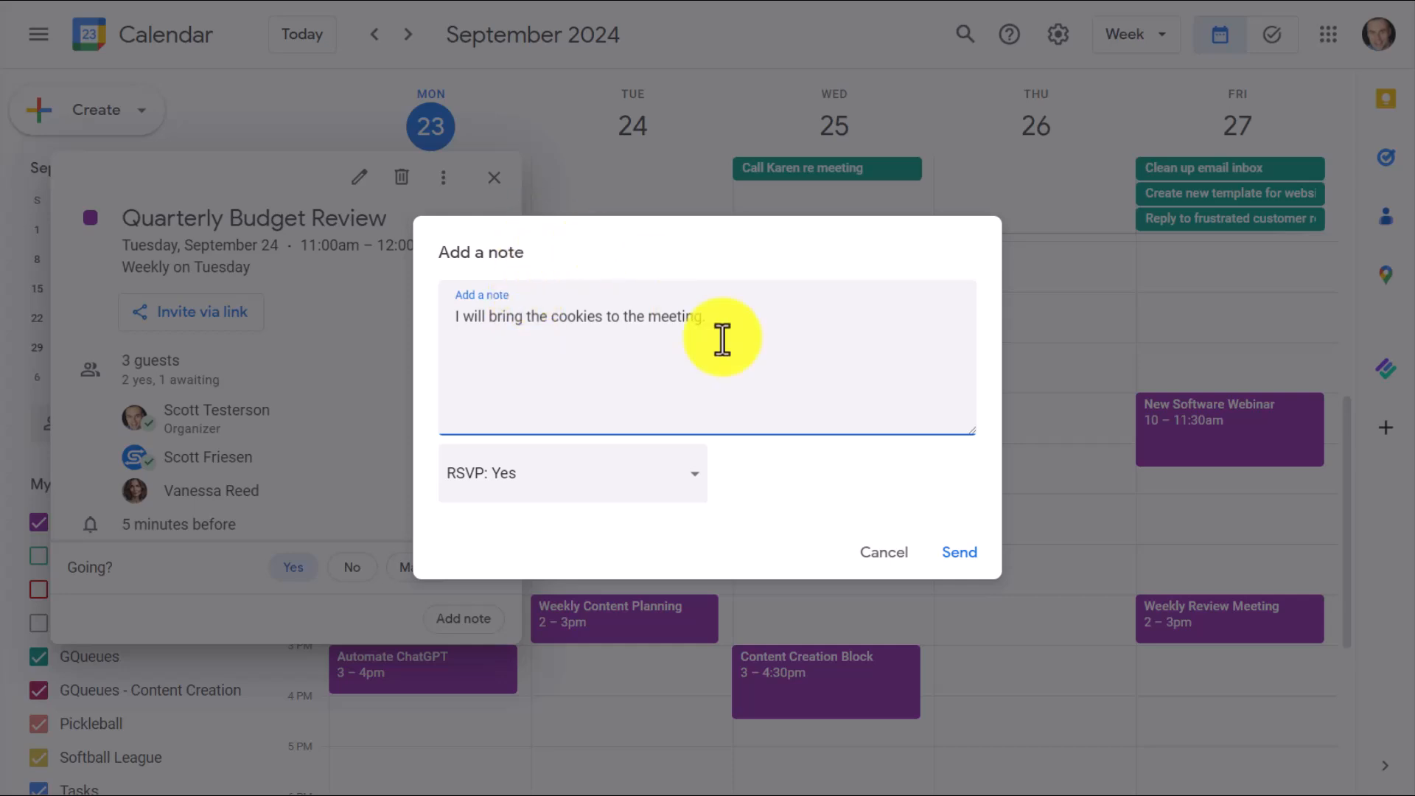
{"action": "left_click", "coordinate": [968, 558]}
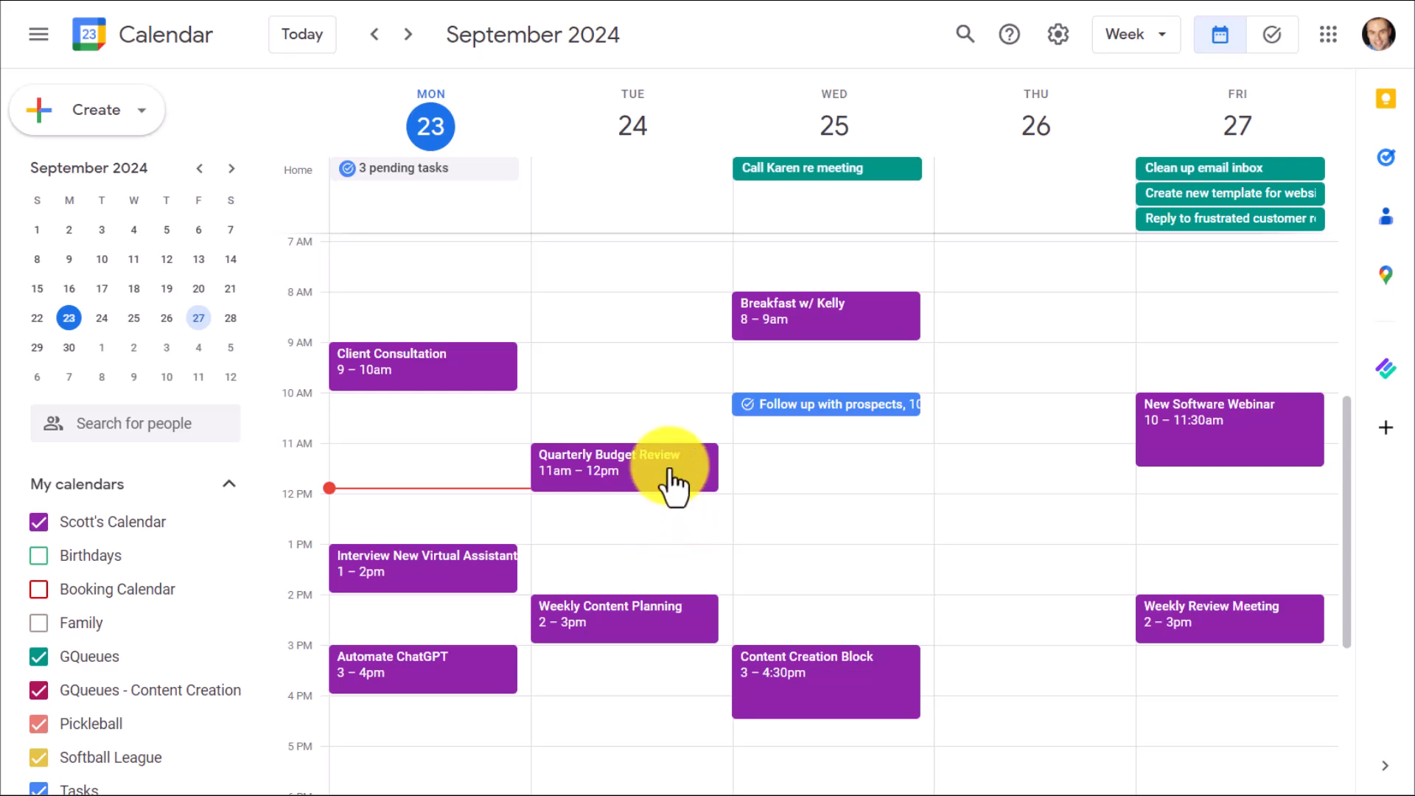
Step: Check the RSVP note in the Quarterly Budget Review's guest list and on its full edit page, and close the page
{"action": "left_click", "coordinate": [671, 486]}
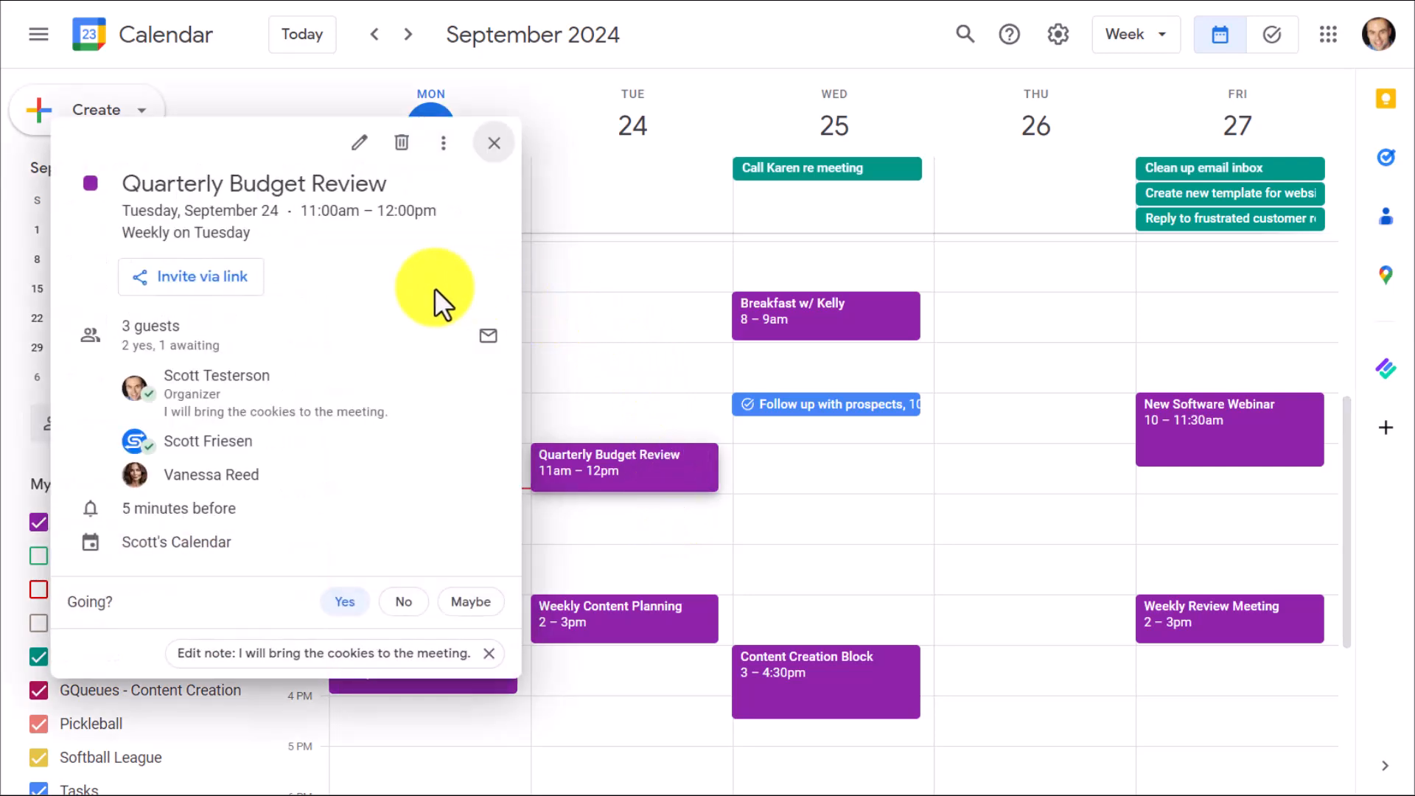
{"action": "mouse_move", "coordinate": [330, 429]}
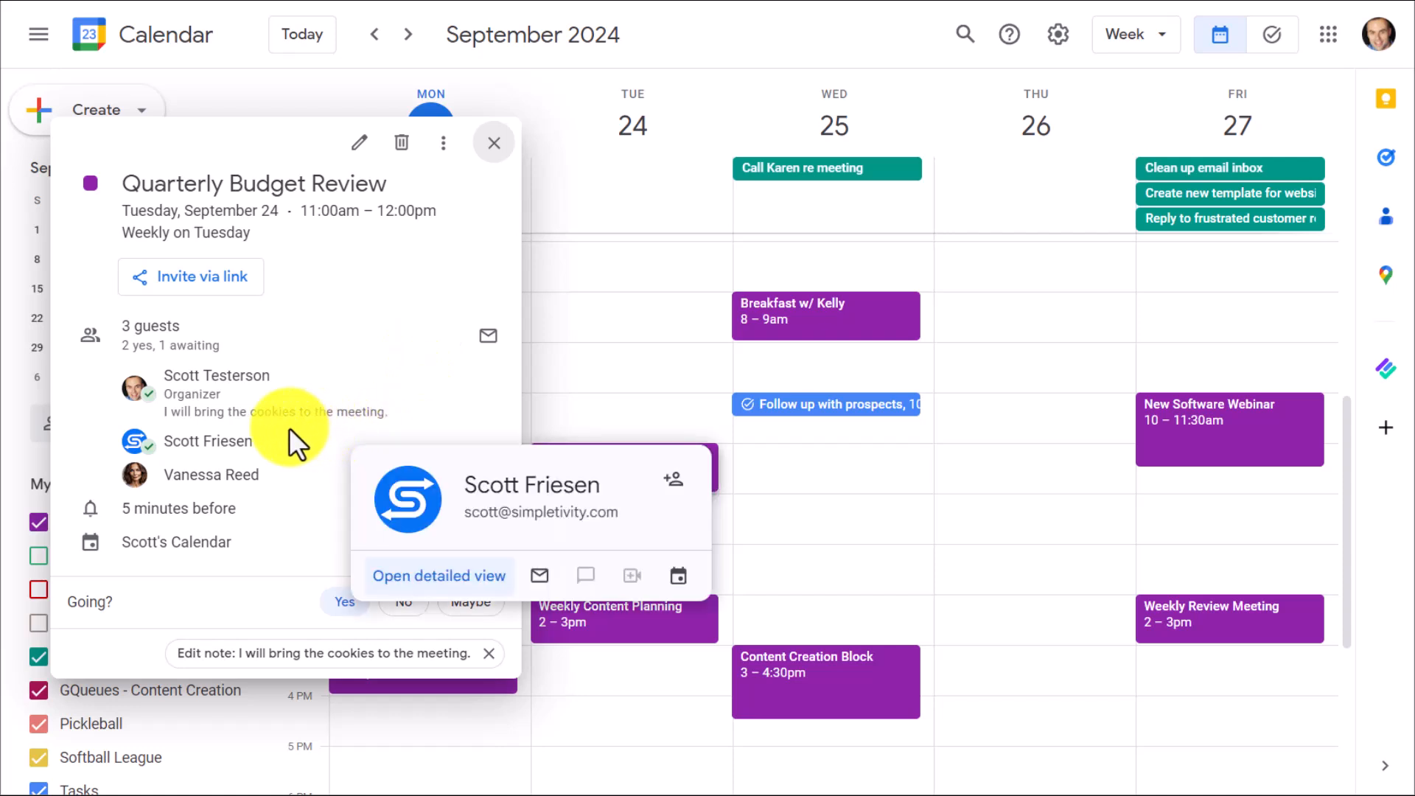
{"action": "mouse_move", "coordinate": [280, 422]}
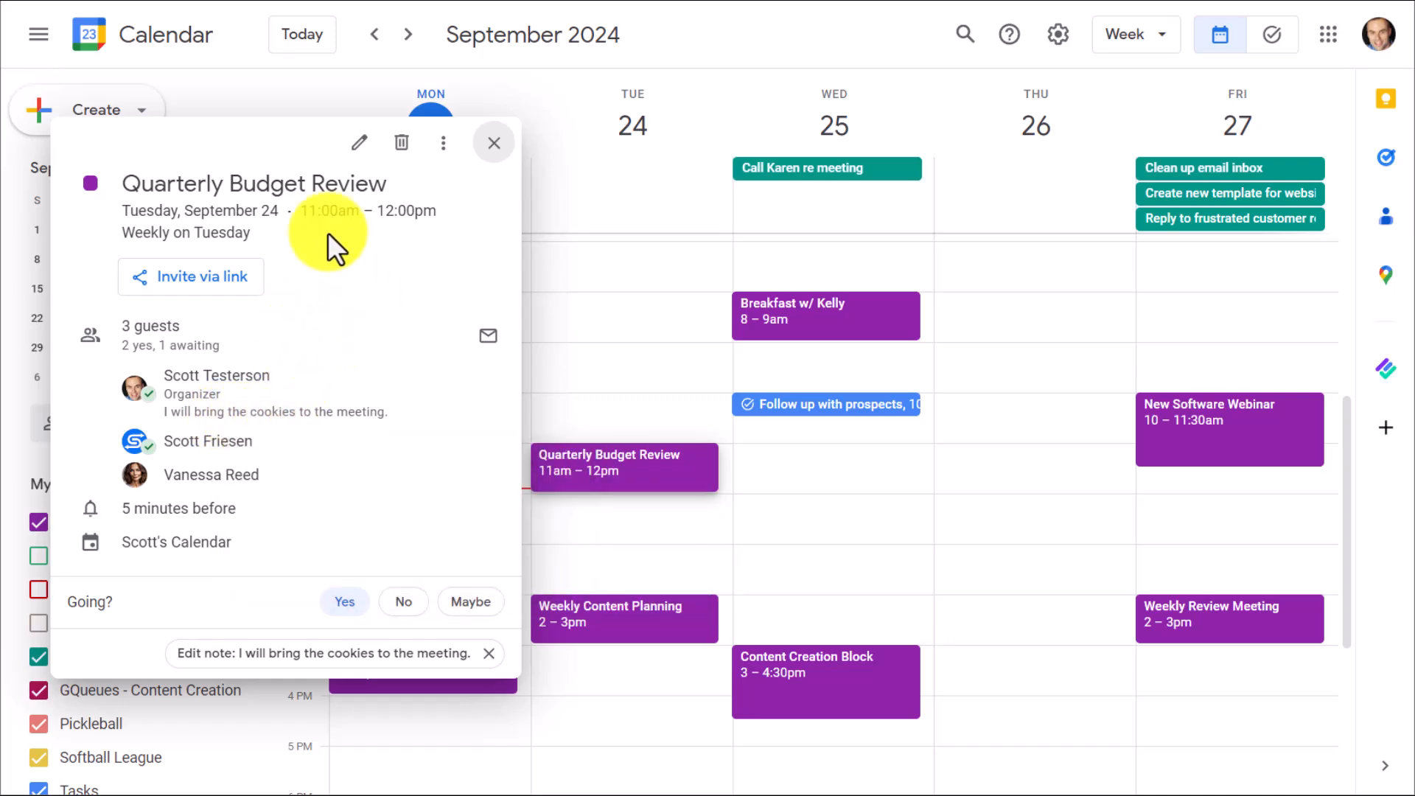
{"action": "left_click", "coordinate": [361, 144]}
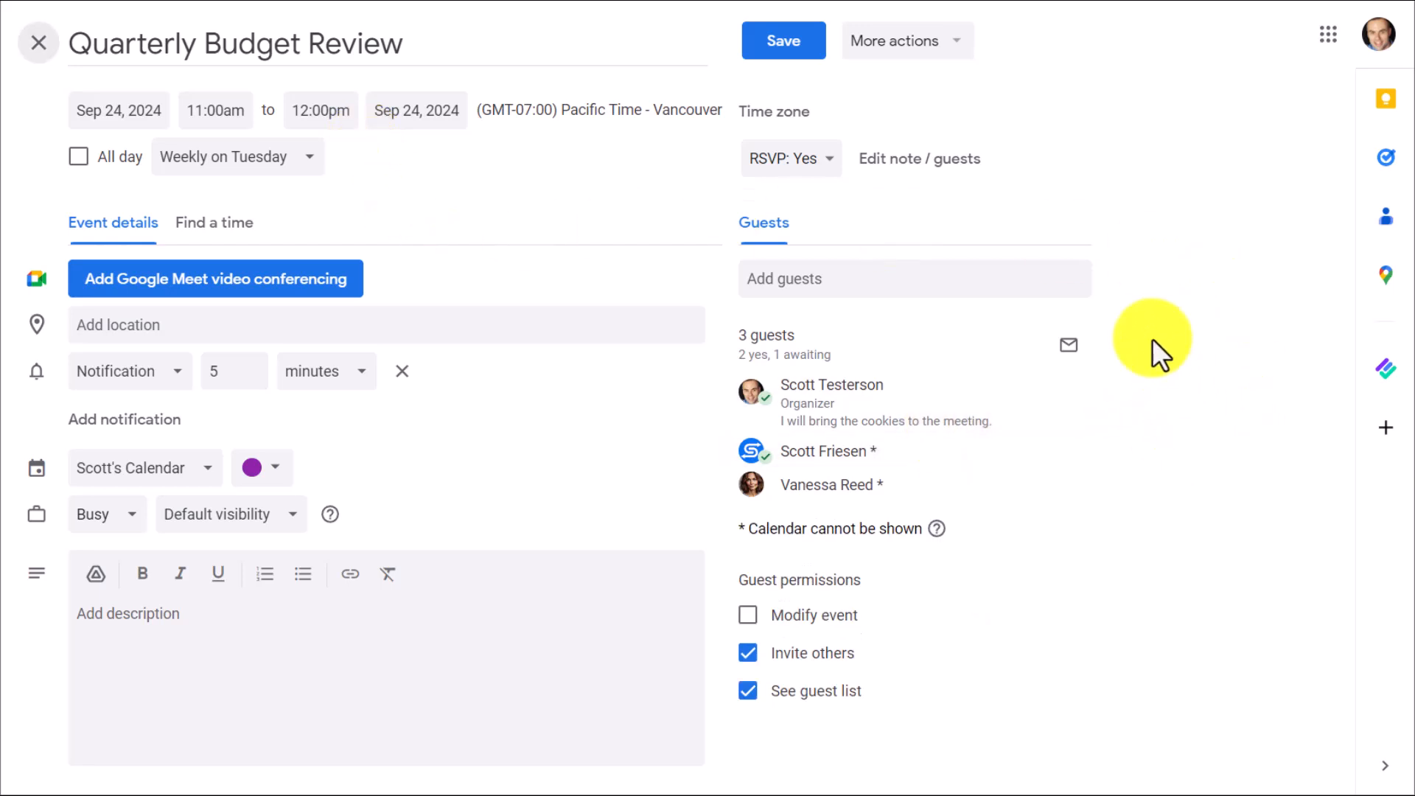
{"action": "left_click", "coordinate": [41, 46]}
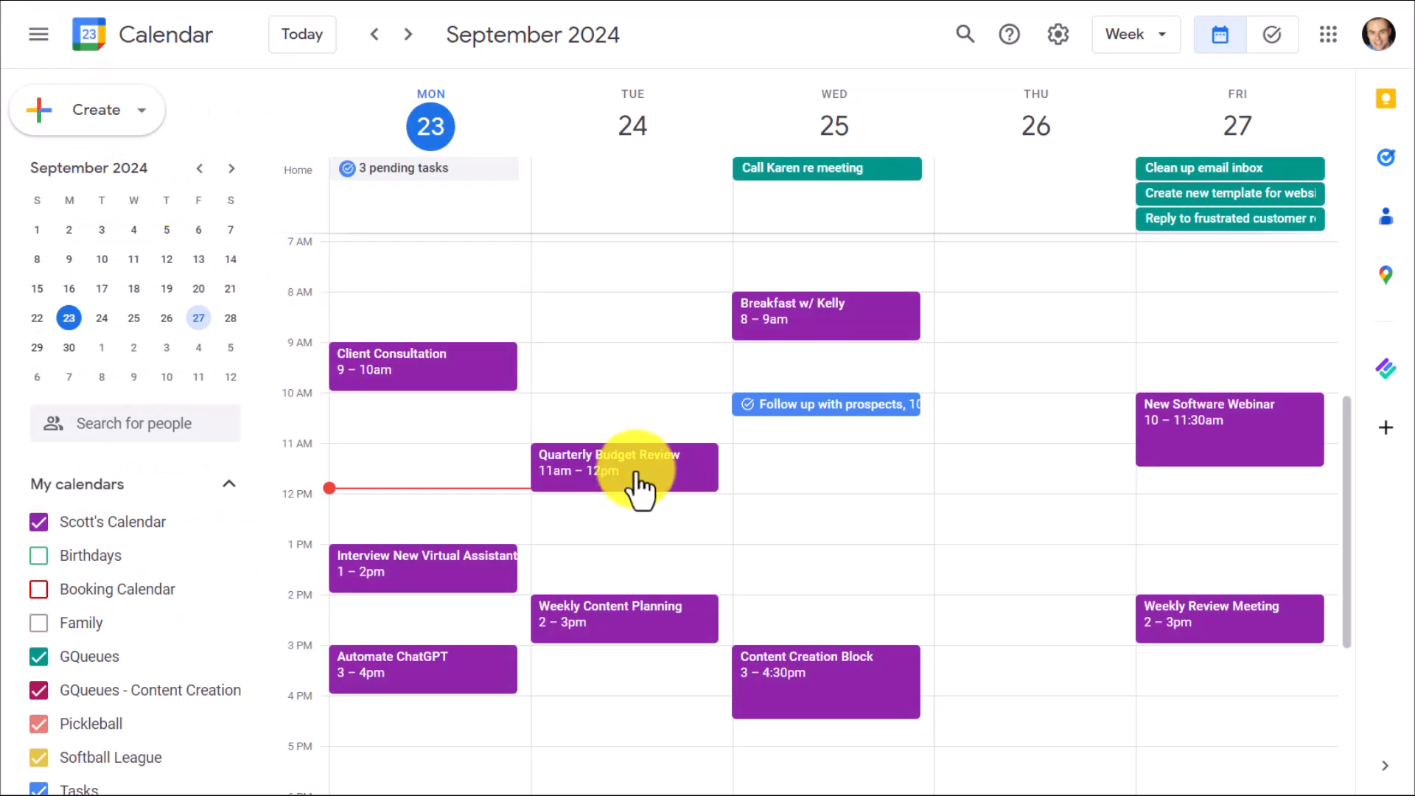
Step: Reopen the Quarterly Budget Review's RSVP note for editing and cancel without changes
{"action": "left_click", "coordinate": [670, 484]}
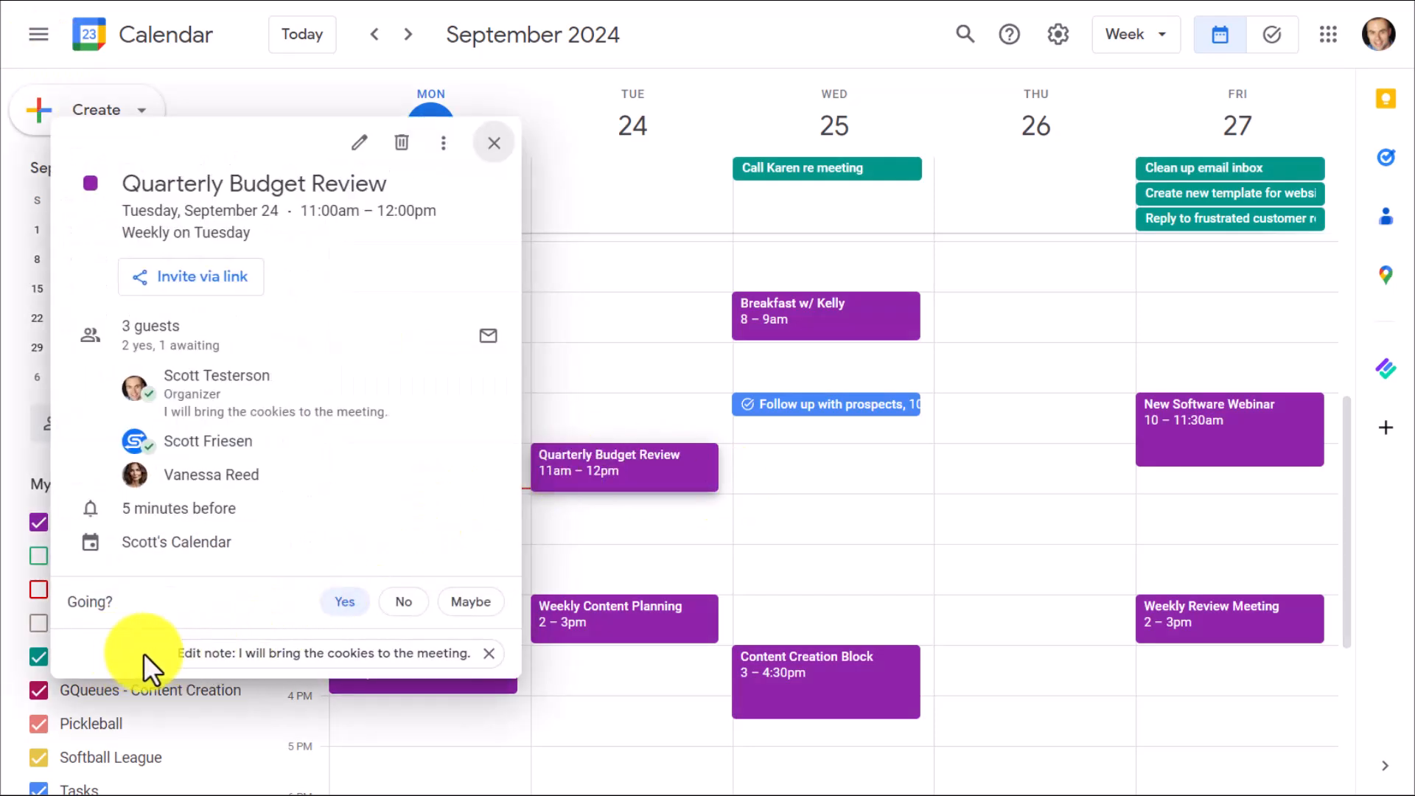
{"action": "left_click", "coordinate": [349, 658]}
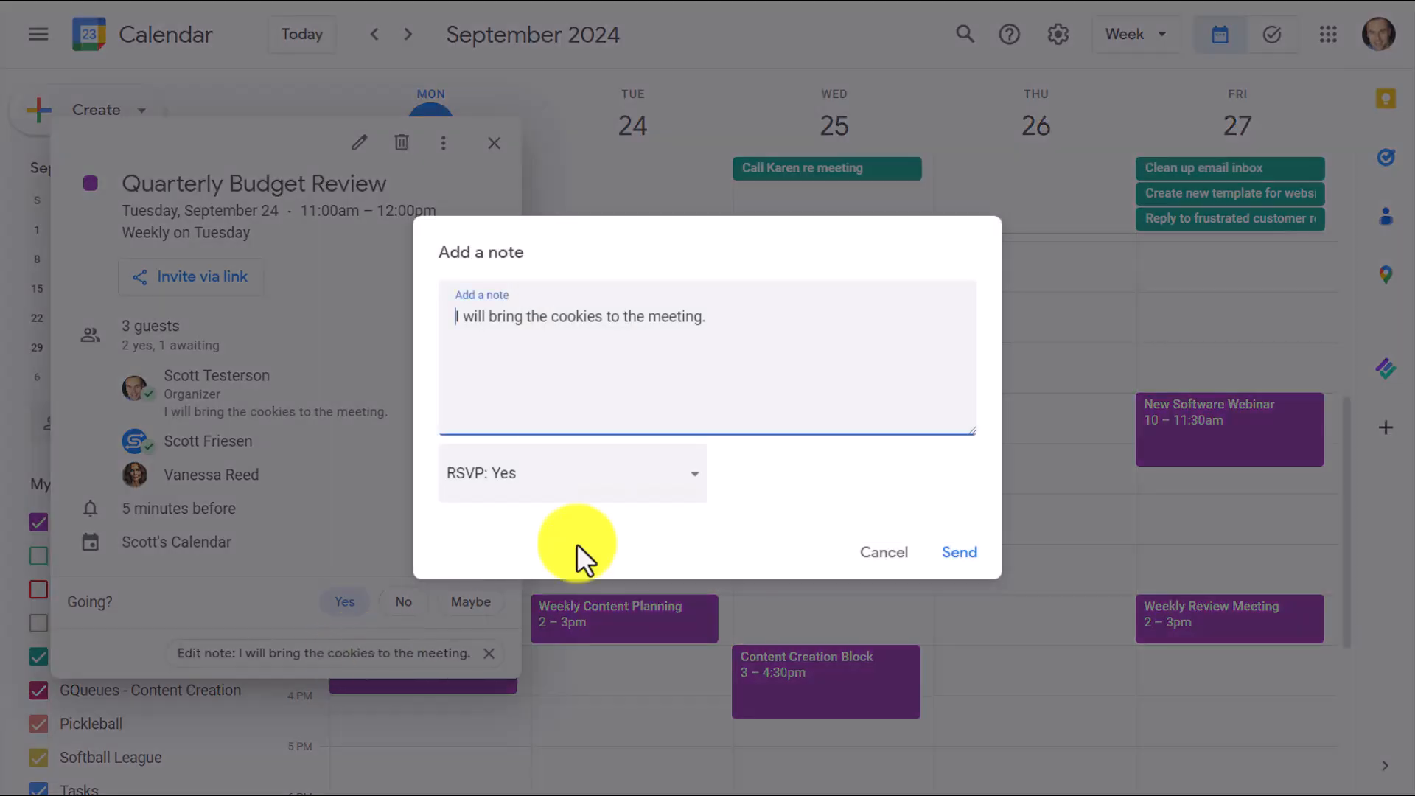
{"action": "left_click", "coordinate": [879, 554]}
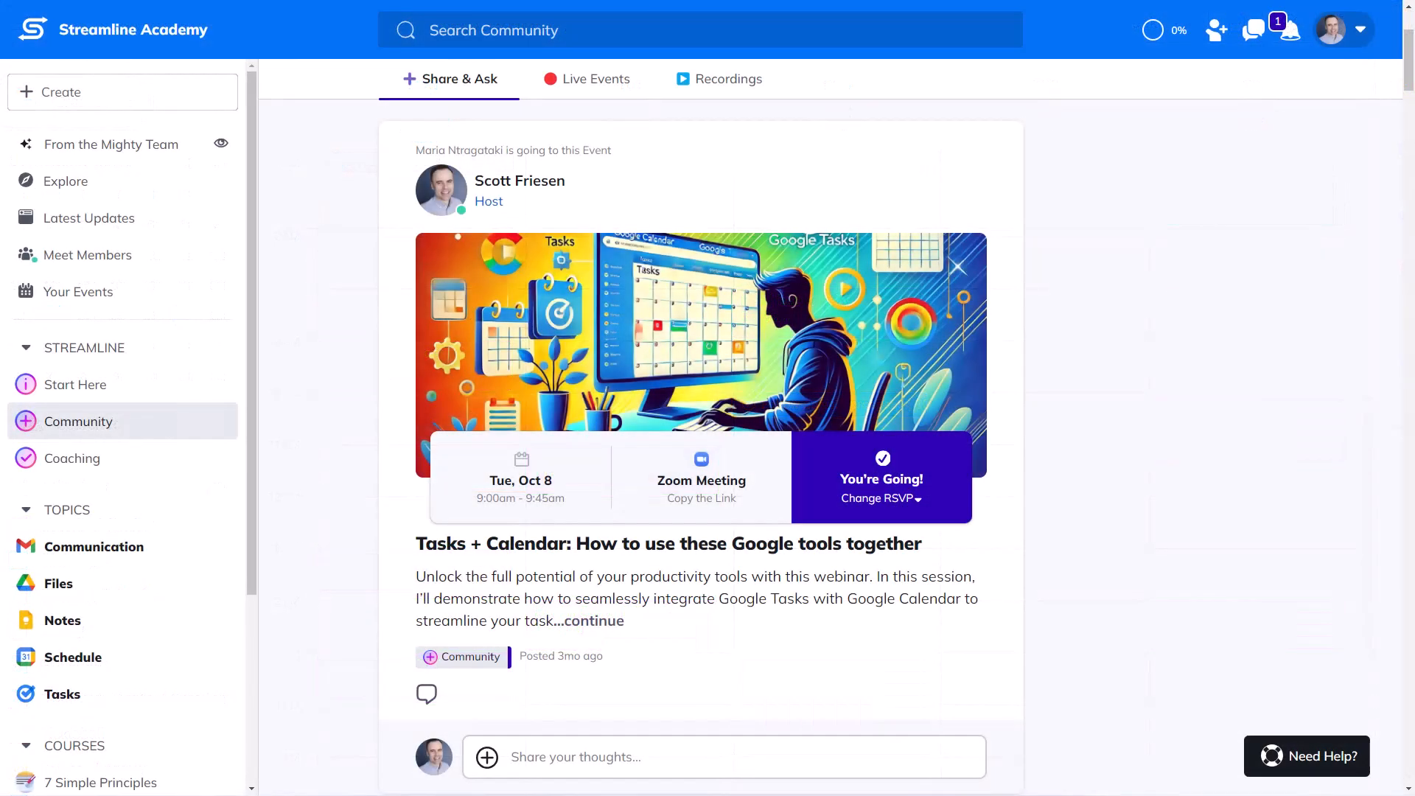
Step: In the Streamline Academy community, browse the event posts and look through the Stop Multi-Tasking (Sep 17 2024) recording page
{"action": "scroll", "coordinate": [701, 442], "scroll_direction": "down", "scroll_amount": 5}
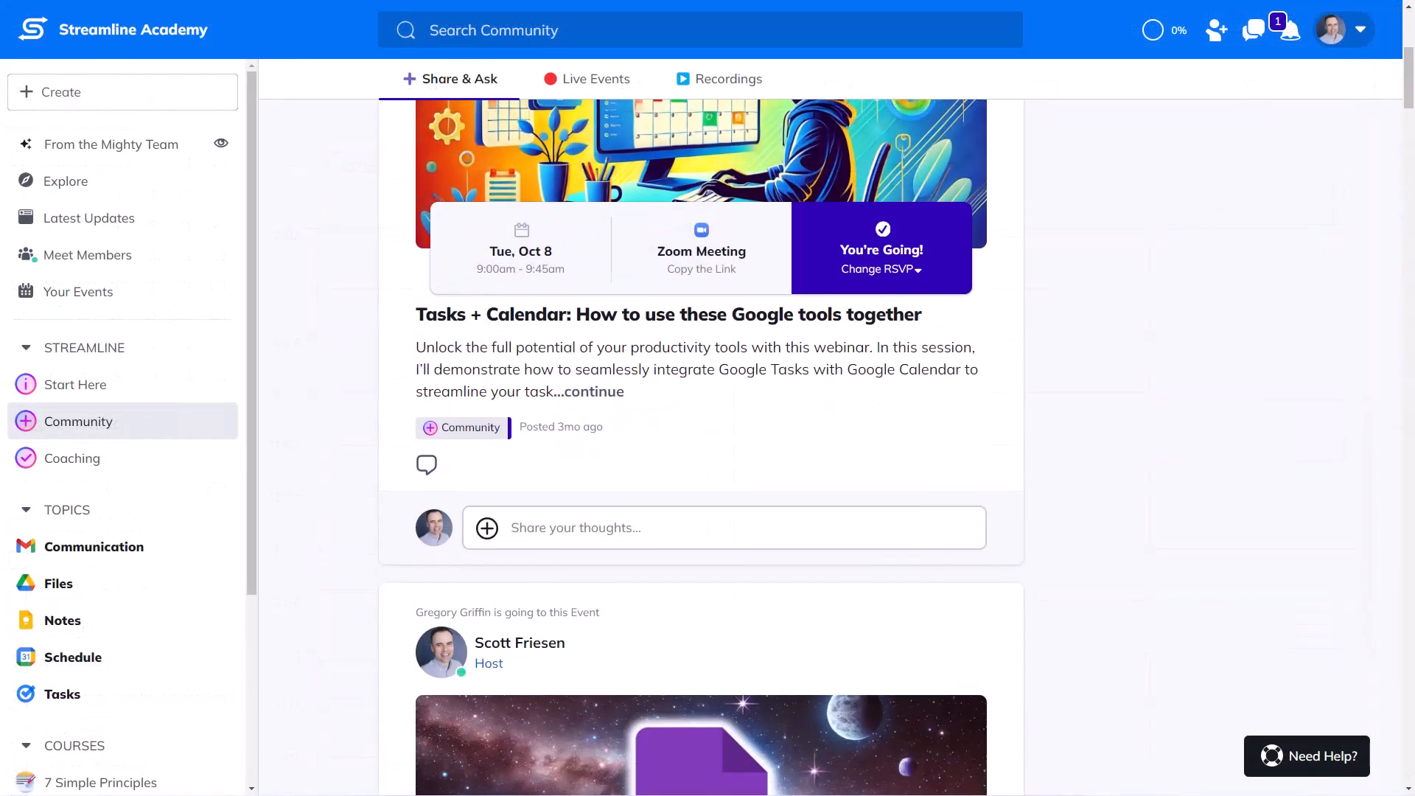
{"action": "scroll", "coordinate": [701, 443], "scroll_direction": "down", "scroll_amount": 5}
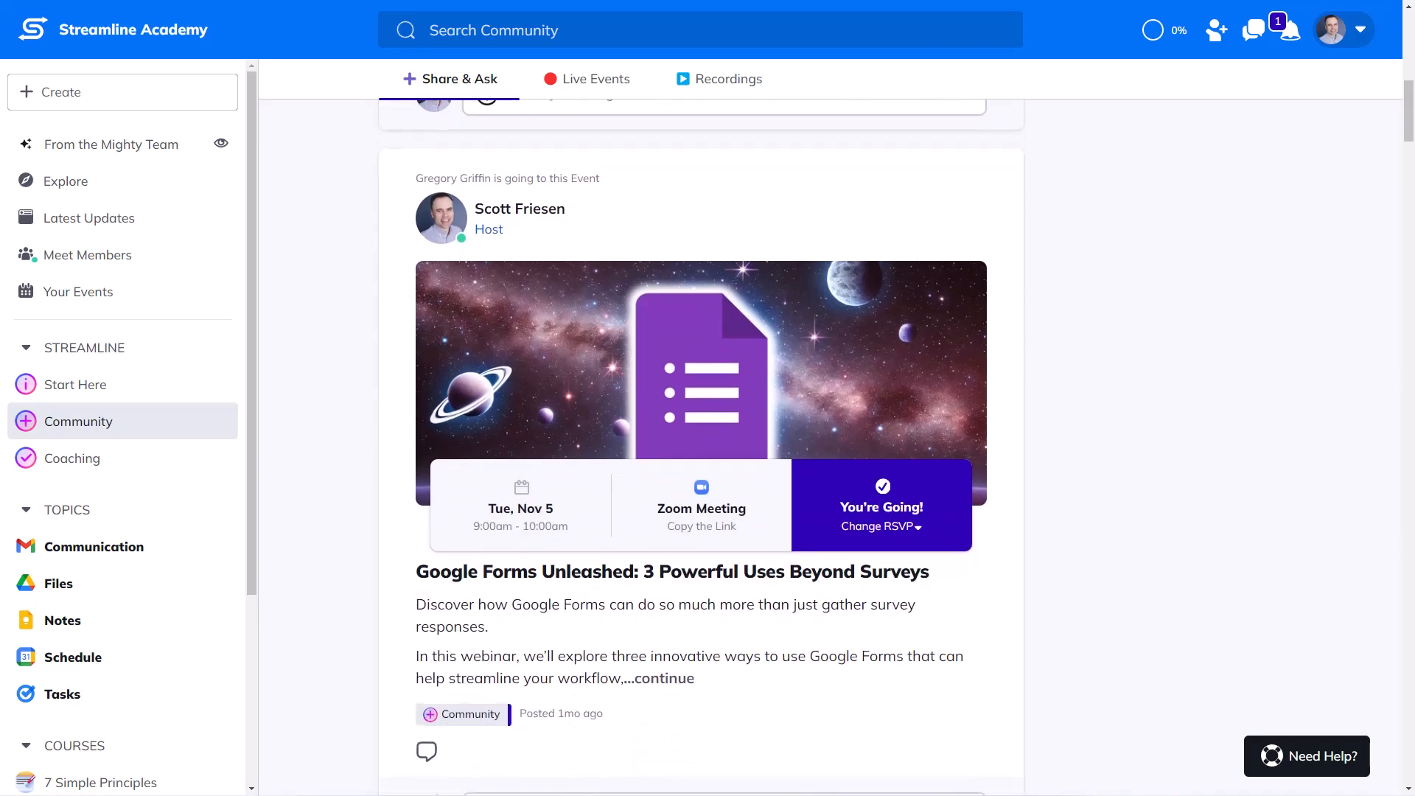
{"action": "left_click", "coordinate": [719, 79]}
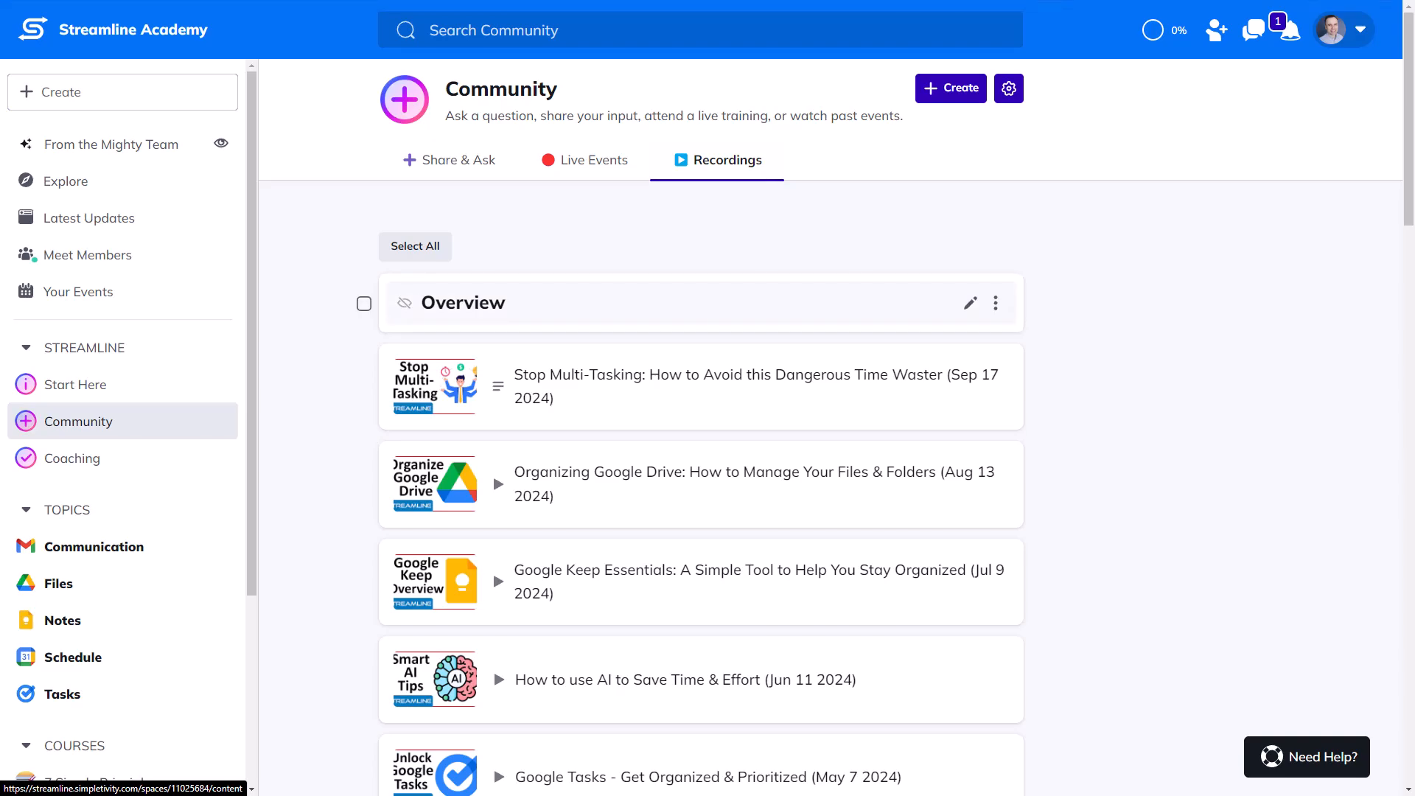
{"action": "left_click", "coordinate": [701, 386]}
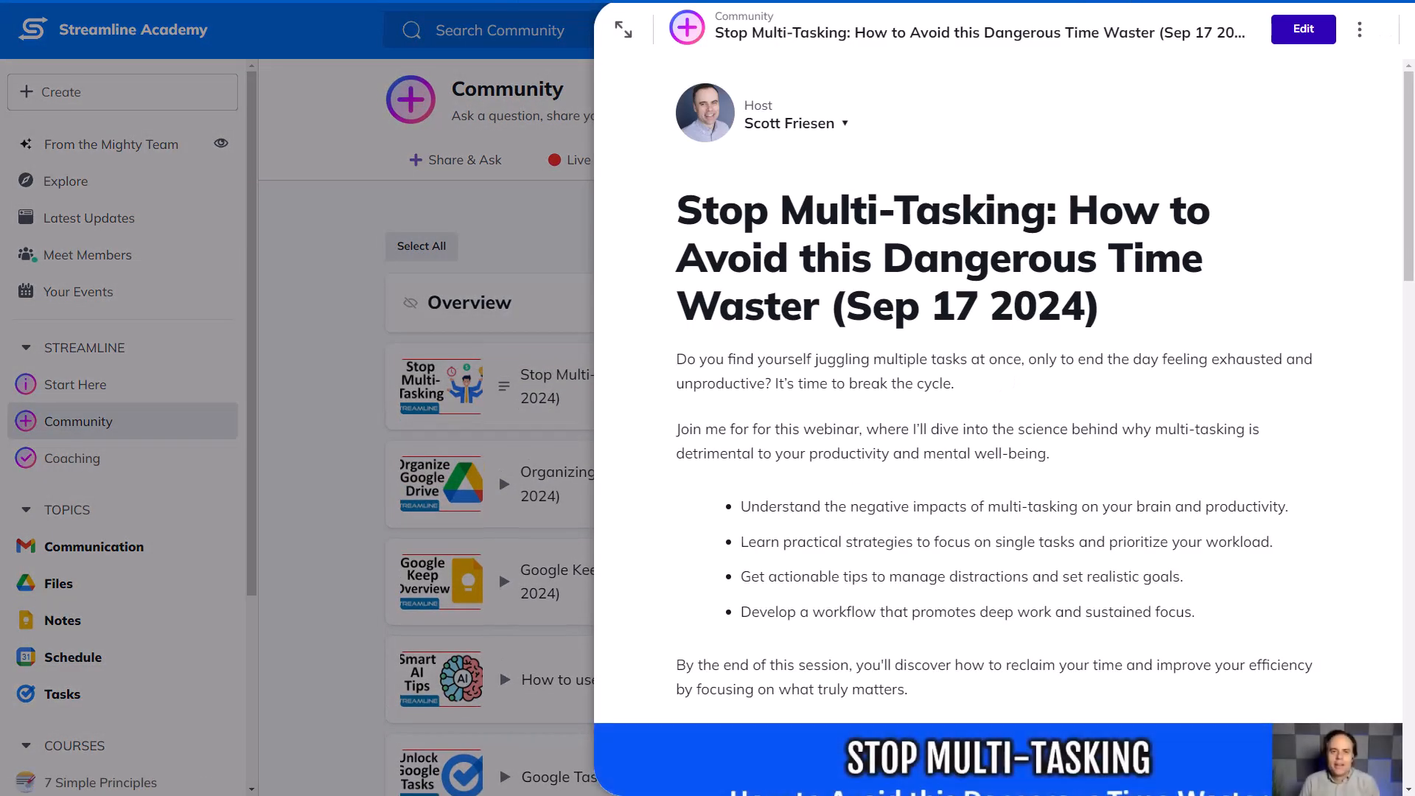
{"action": "scroll", "coordinate": [999, 427], "scroll_direction": "down", "scroll_amount": 1}
{"action": "scroll", "coordinate": [998, 428], "scroll_direction": "down", "scroll_amount": 2}
{"action": "scroll", "coordinate": [999, 428], "scroll_direction": "down", "scroll_amount": 5}
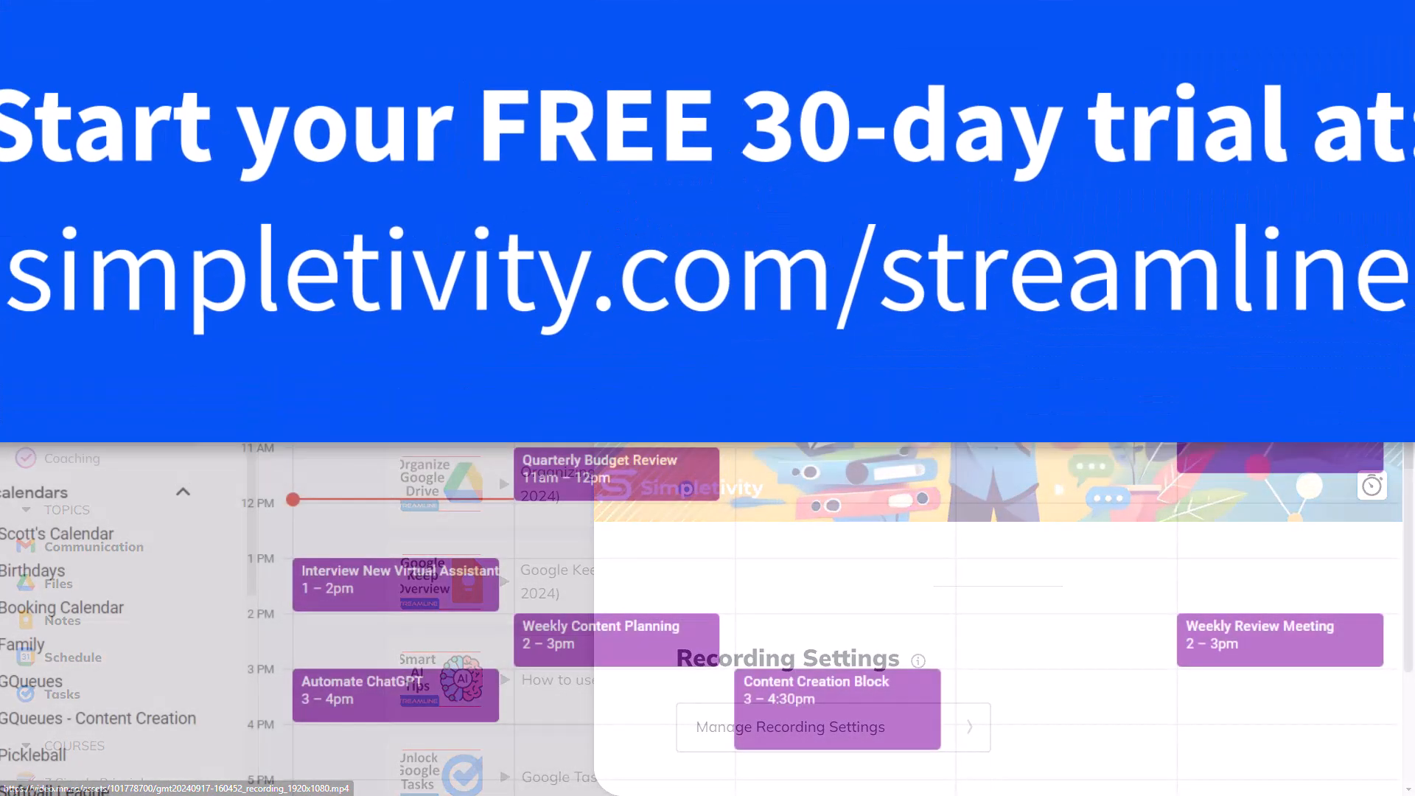